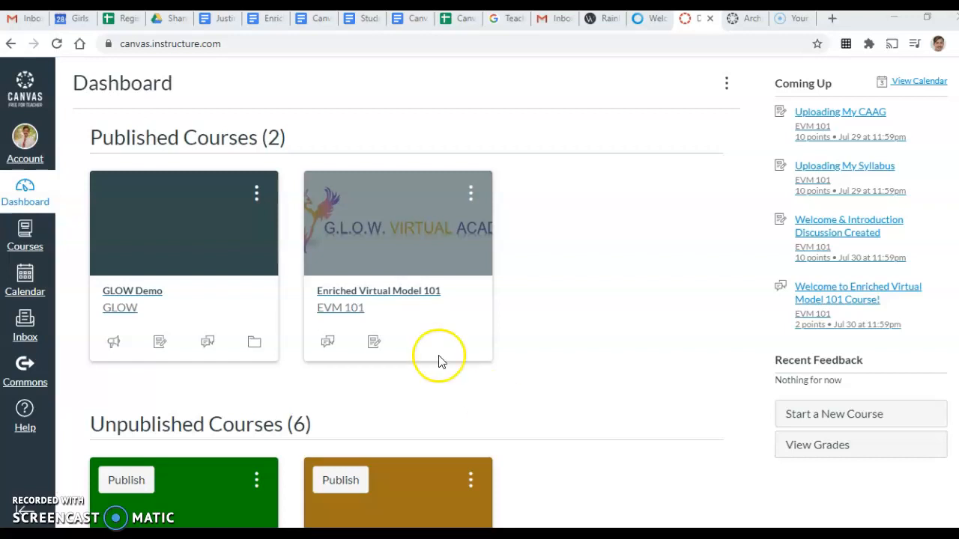
Open the Account menu from the Dashboard's global navigation
click(39, 159)
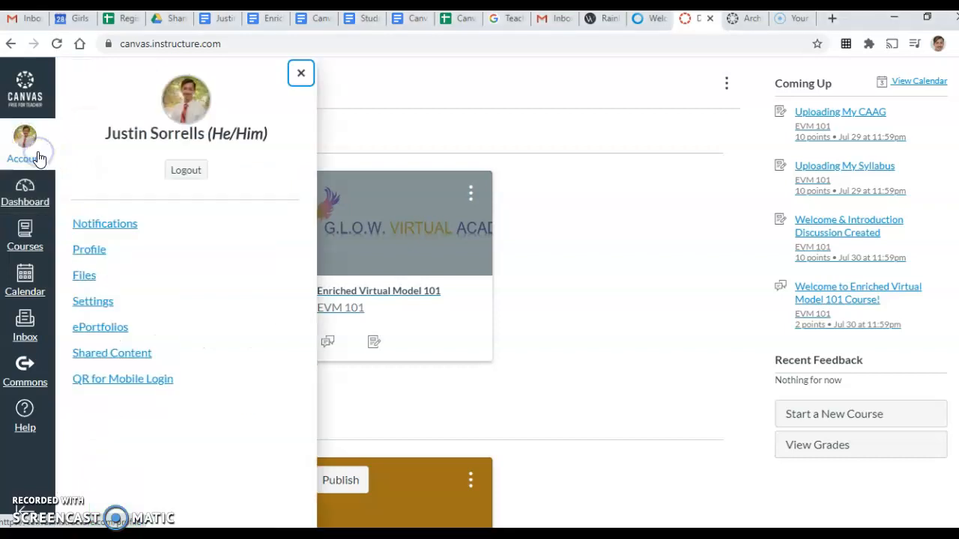
Go to personal account Settings and put the profile details into edit mode
click(93, 302)
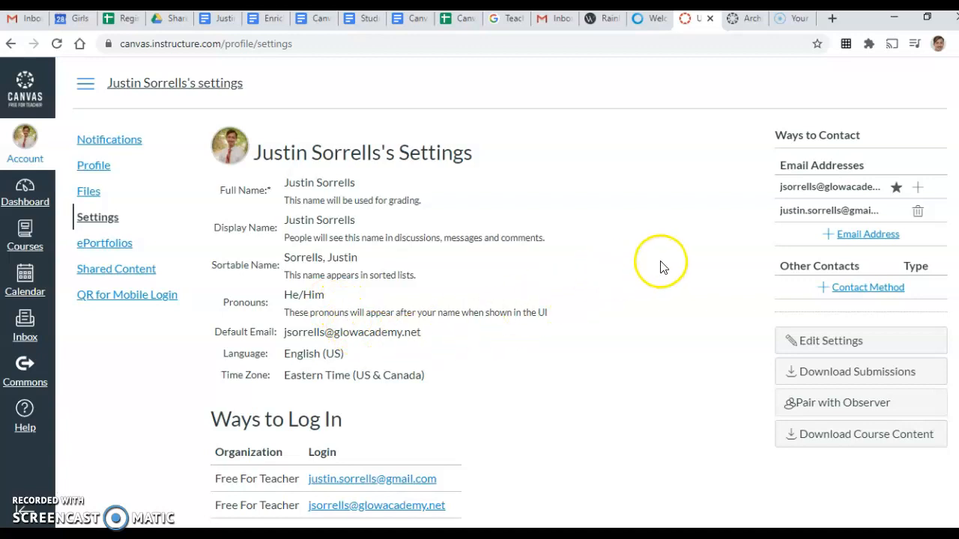
click(801, 343)
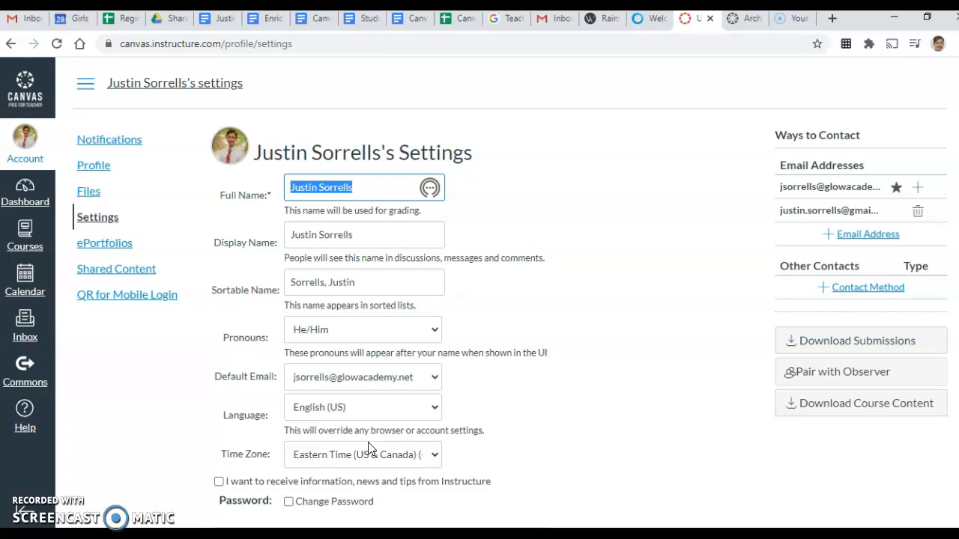
Save the account settings unchanged, keeping He/Him pronouns and Eastern Time zone
scroll(589, 445, down, 2)
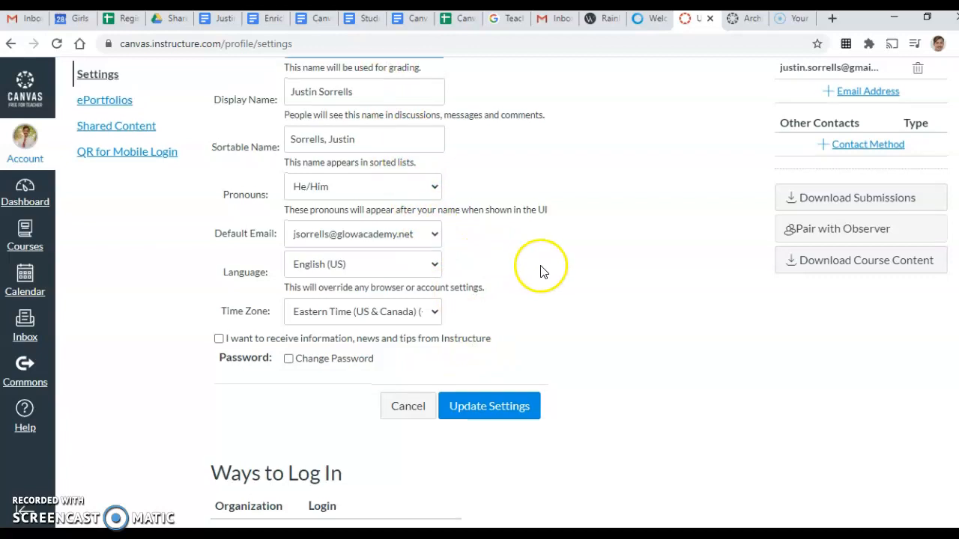
scroll(543, 272, up, 1)
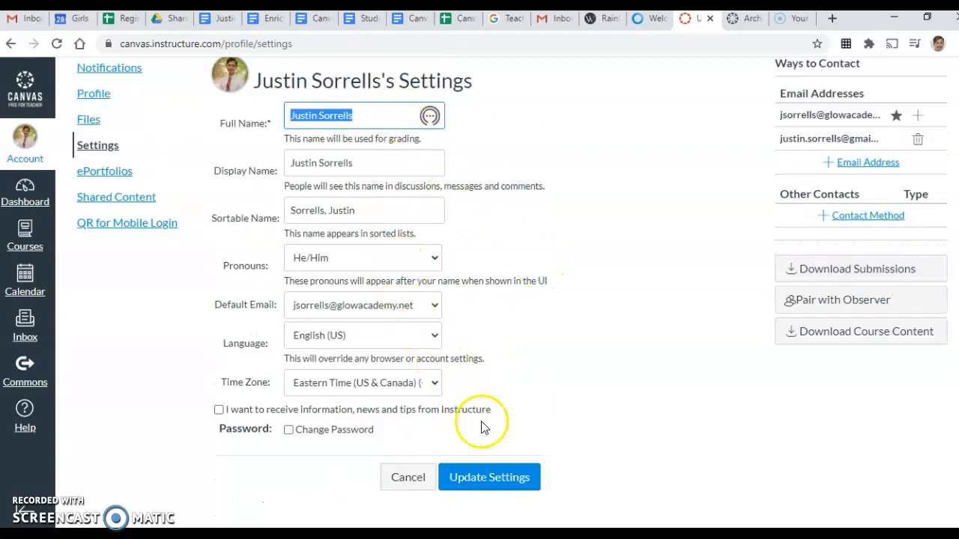
click(510, 476)
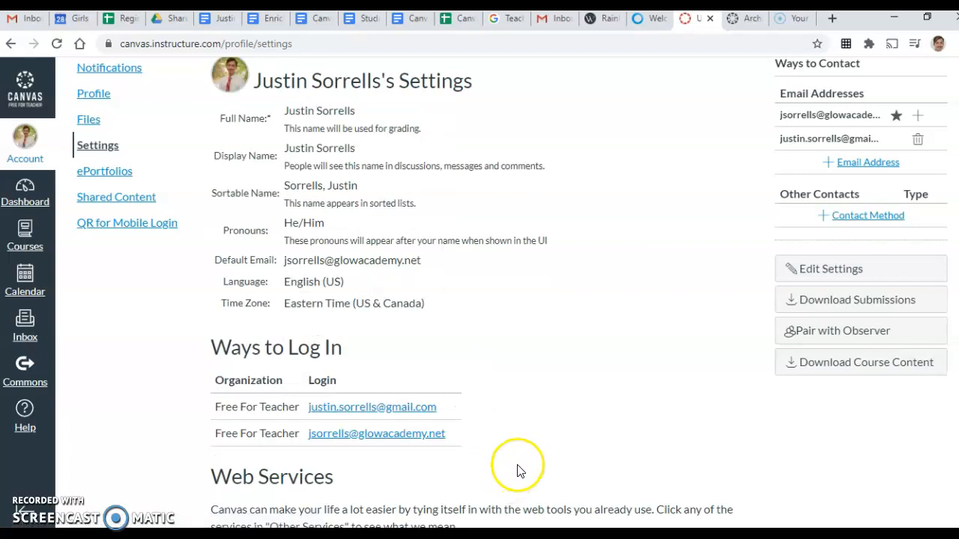
scroll(525, 434, up, 1)
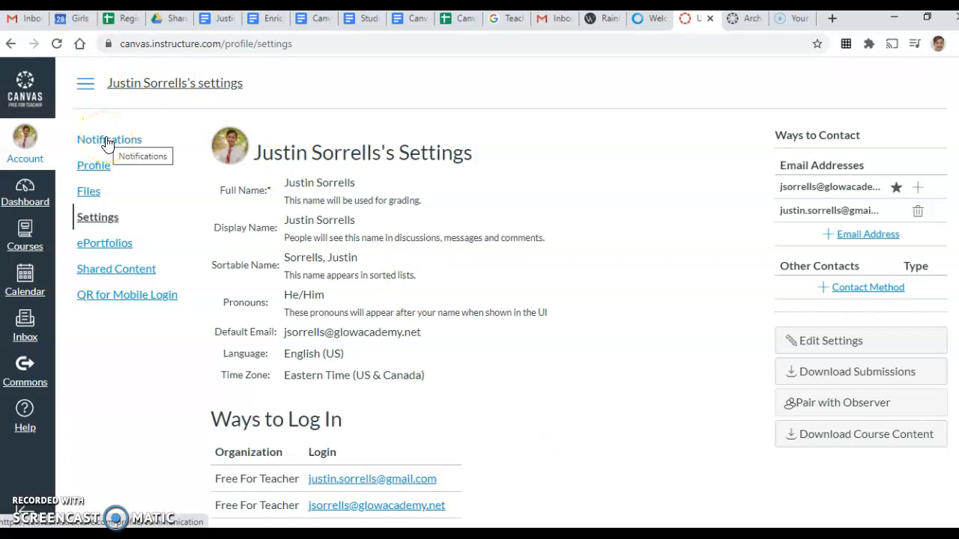
In Notification Preferences, set Announcement Created By You to notify the first email right away
click(105, 141)
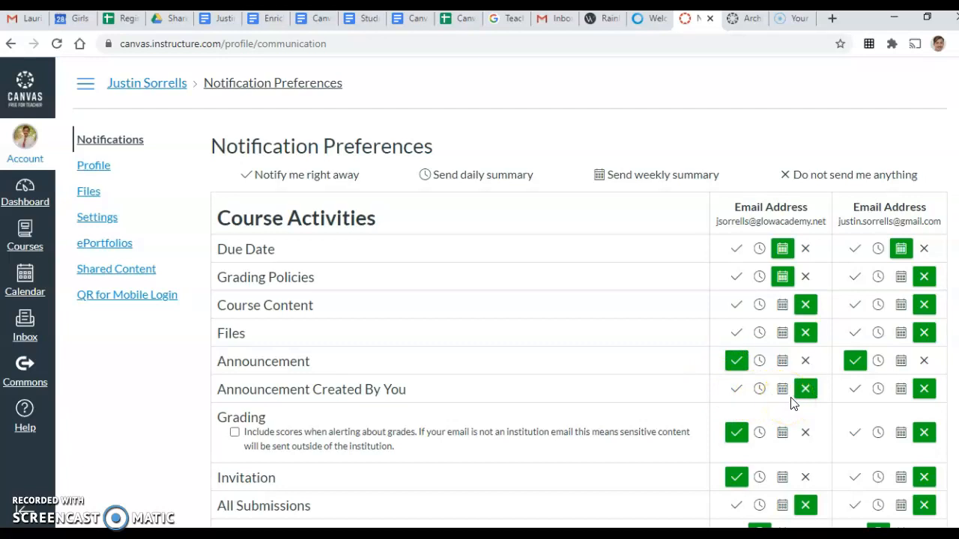
click(738, 389)
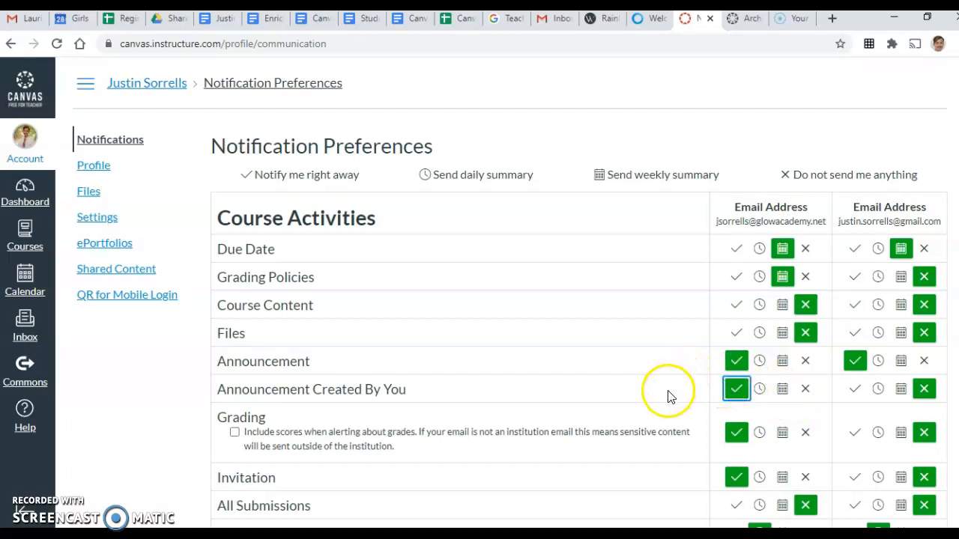
scroll(672, 389, down, 1)
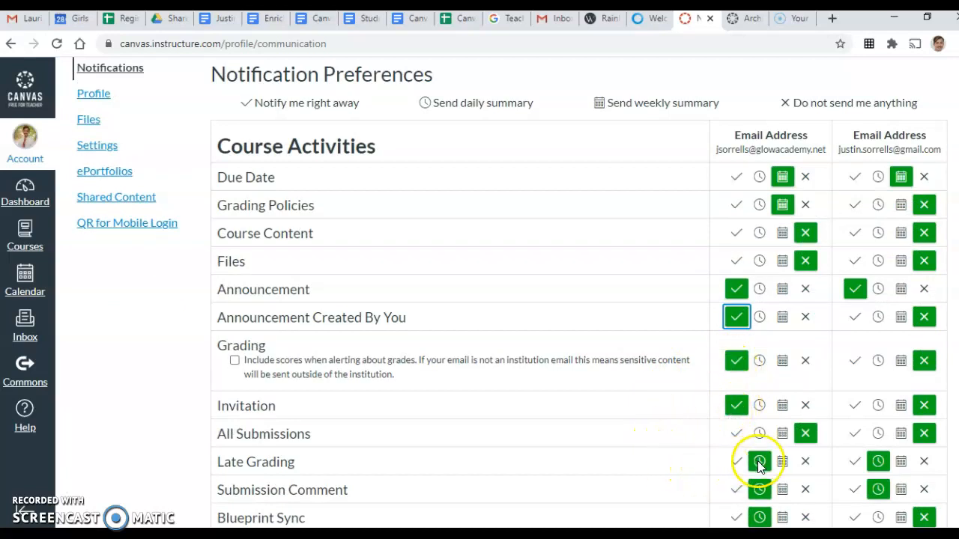
scroll(751, 471, down, 1)
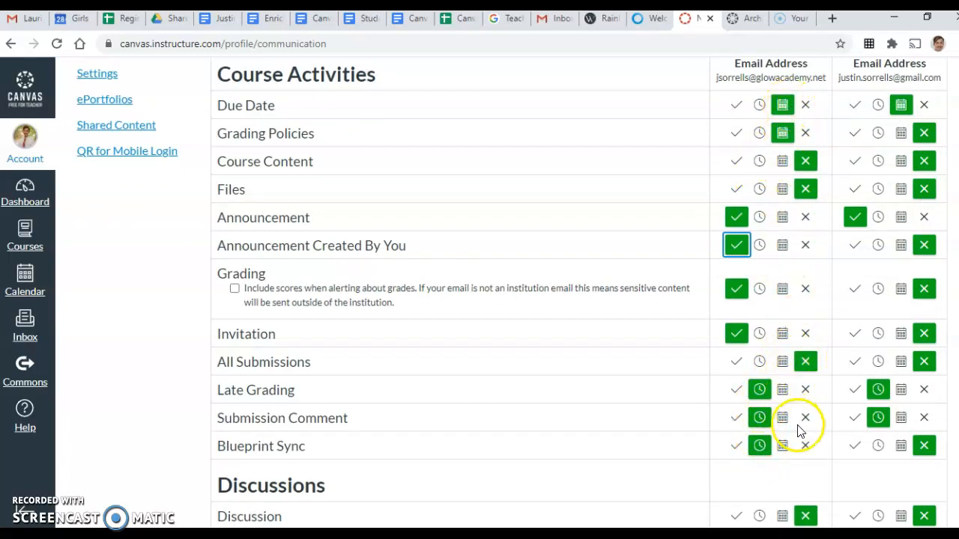
Turn off Due Date, Announcement, Late Grading and Submission Comment emails to the second address
click(924, 105)
click(924, 216)
click(924, 333)
click(924, 390)
click(924, 418)
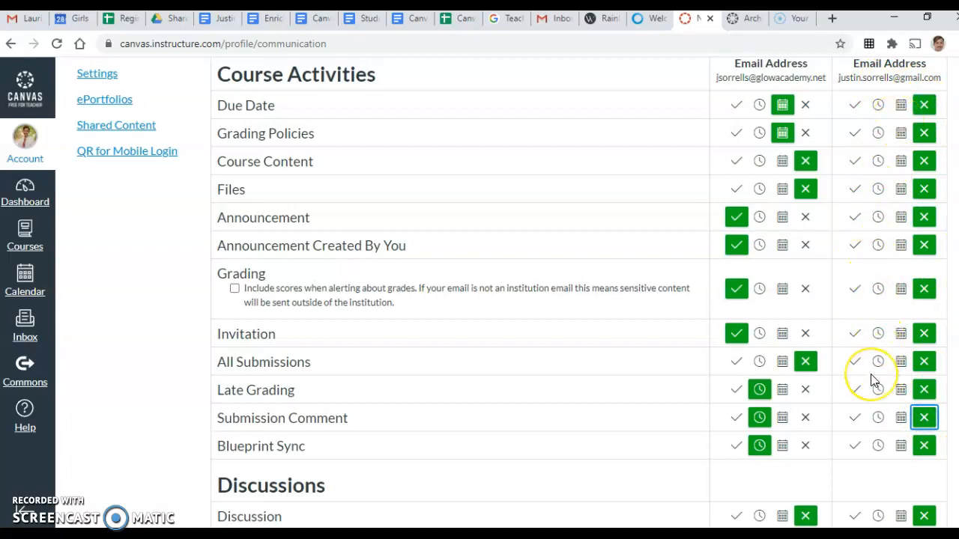
scroll(873, 381, down, 2)
Turn off Discussion Post, Conversation Message, Administrative and Content Link Error emails to the second address
click(924, 400)
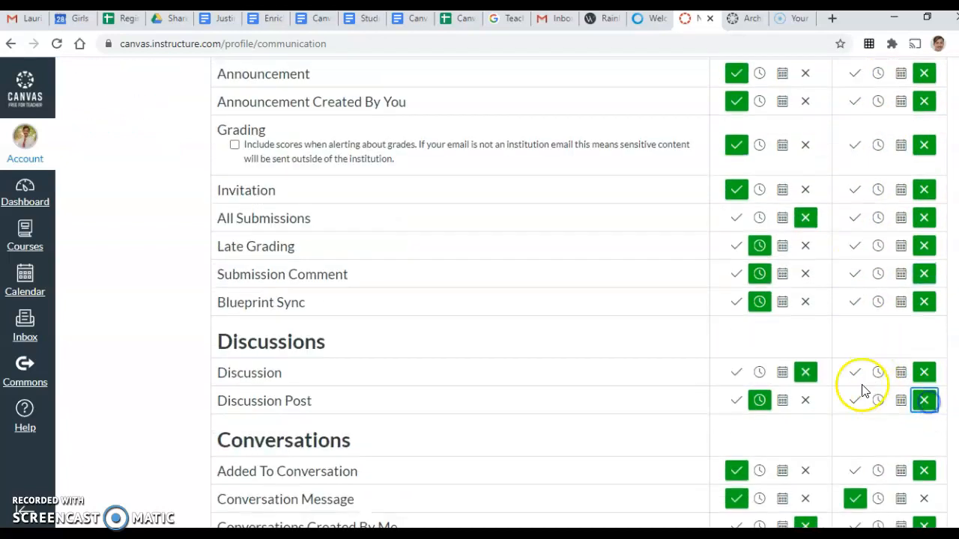
scroll(654, 376, down, 2)
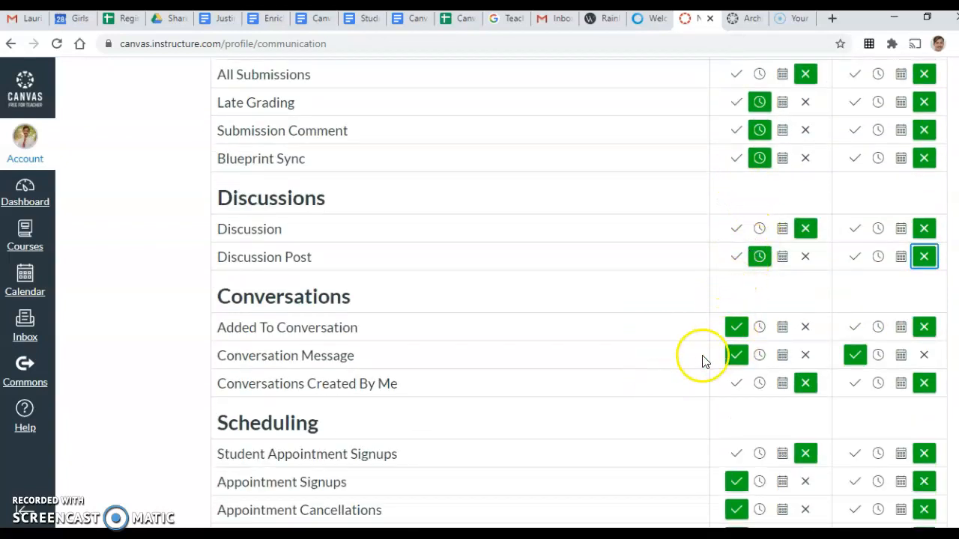
click(925, 358)
scroll(847, 364, down, 2)
scroll(847, 364, down, 3)
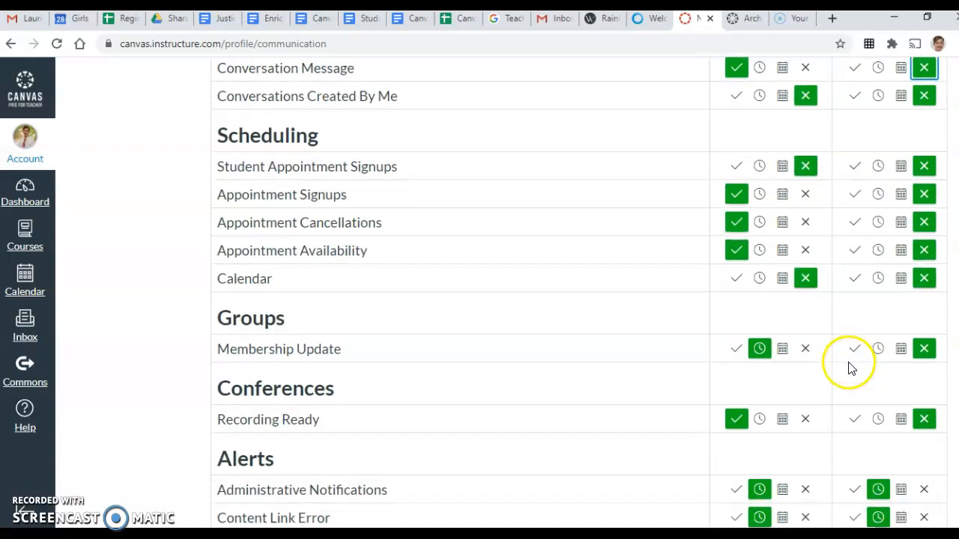
click(924, 424)
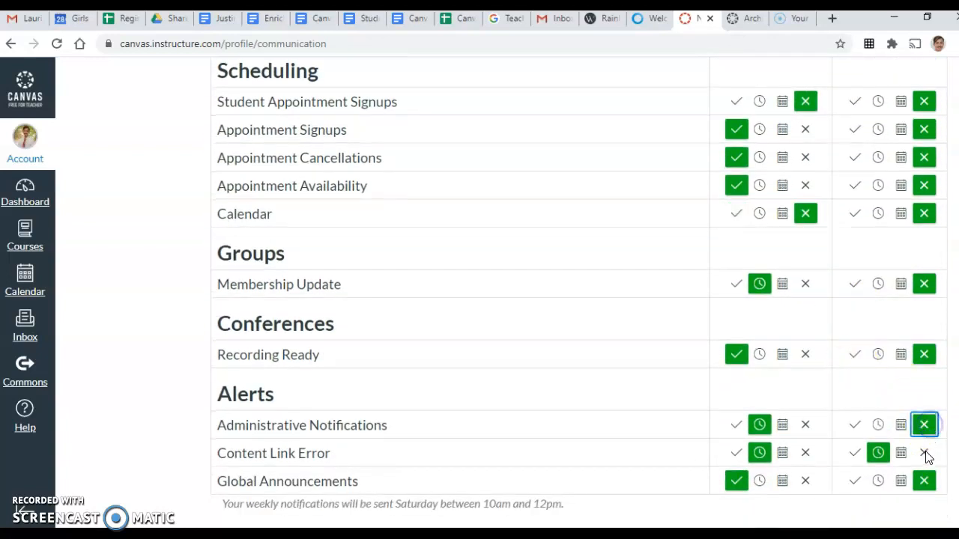
click(924, 453)
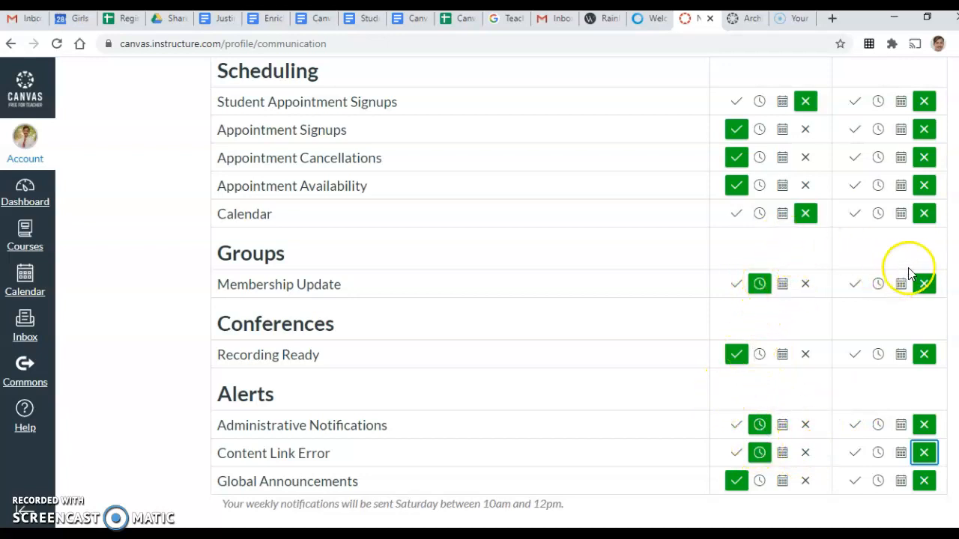
scroll(627, 310, up, 3)
scroll(628, 313, up, 6)
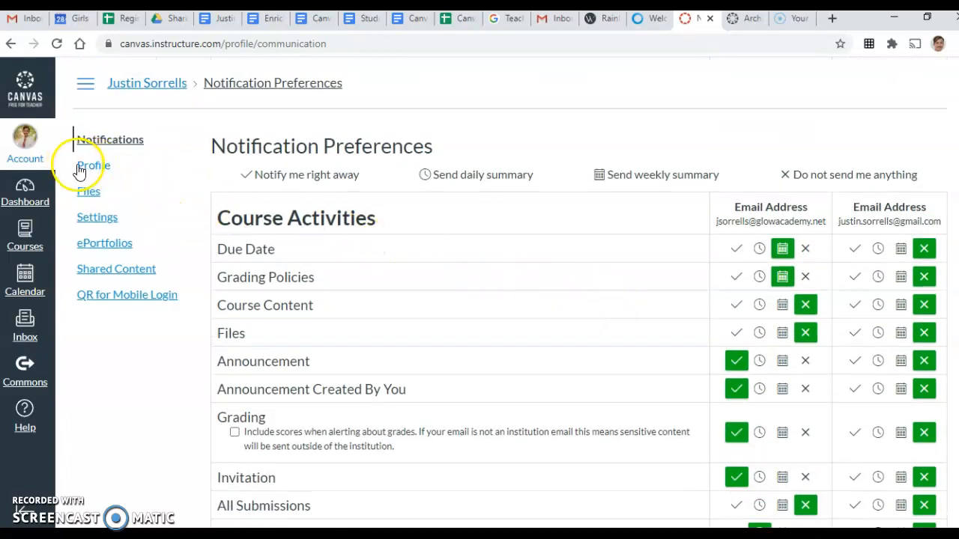
Visit the profile page, then return to the Dashboard's course cards
click(79, 164)
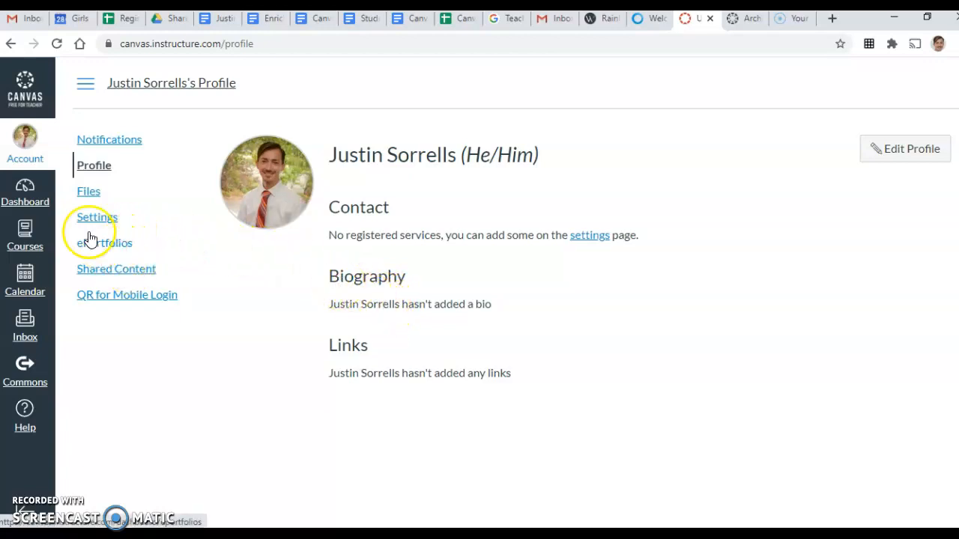
click(36, 202)
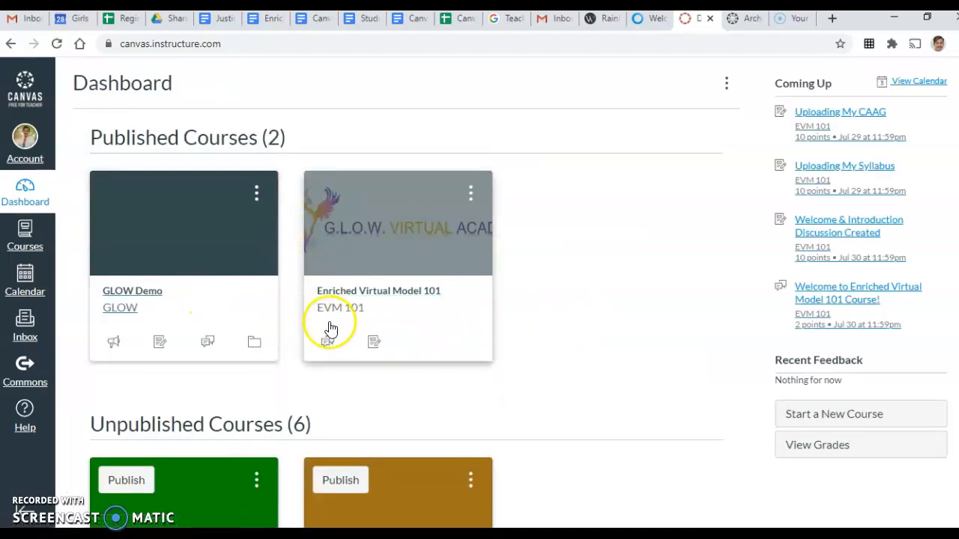
Open the unpublished Theater Arts I course from the Courses list
scroll(335, 338, down, 3)
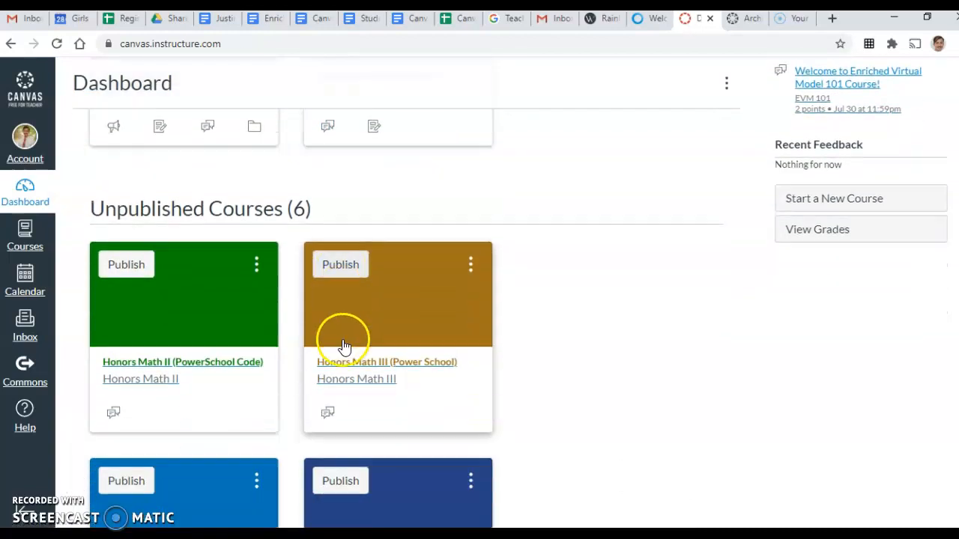
click(33, 239)
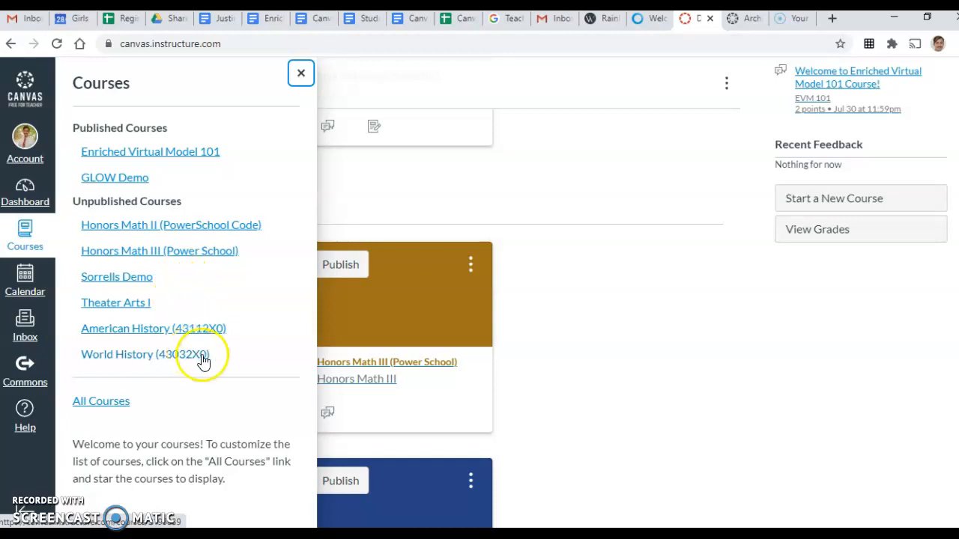
click(139, 306)
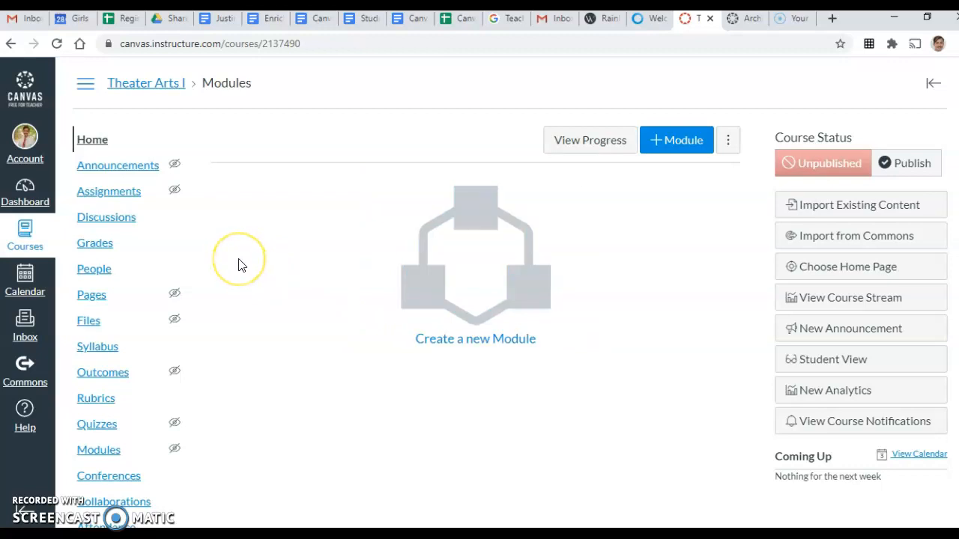
scroll(239, 264, down, 1)
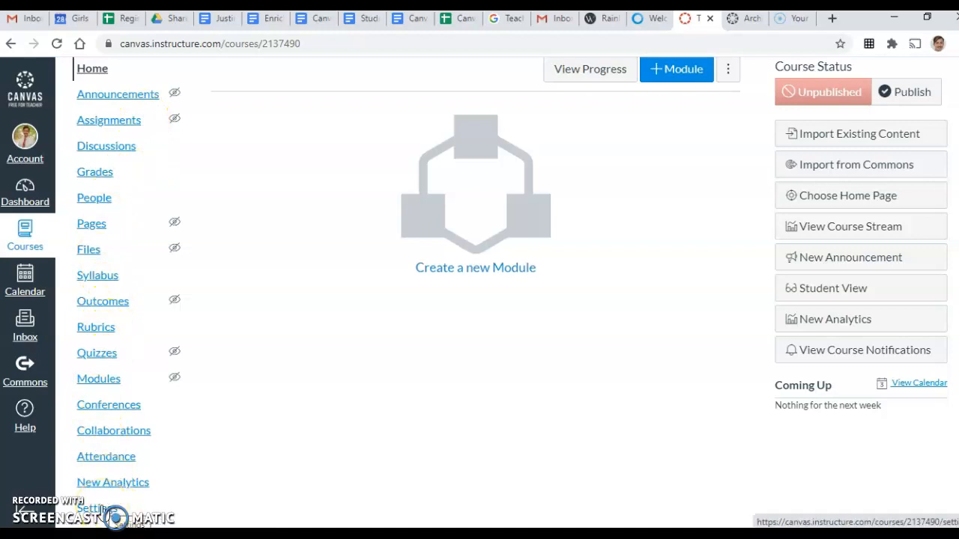
Change Theater Arts I's course time zone from Mountain Time to Eastern Time (US & Canada)
click(96, 510)
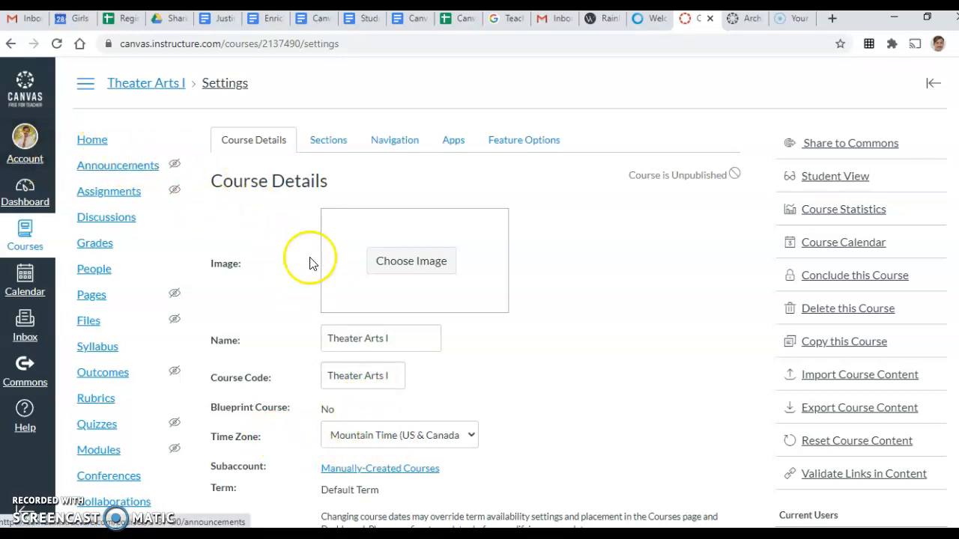
click(472, 438)
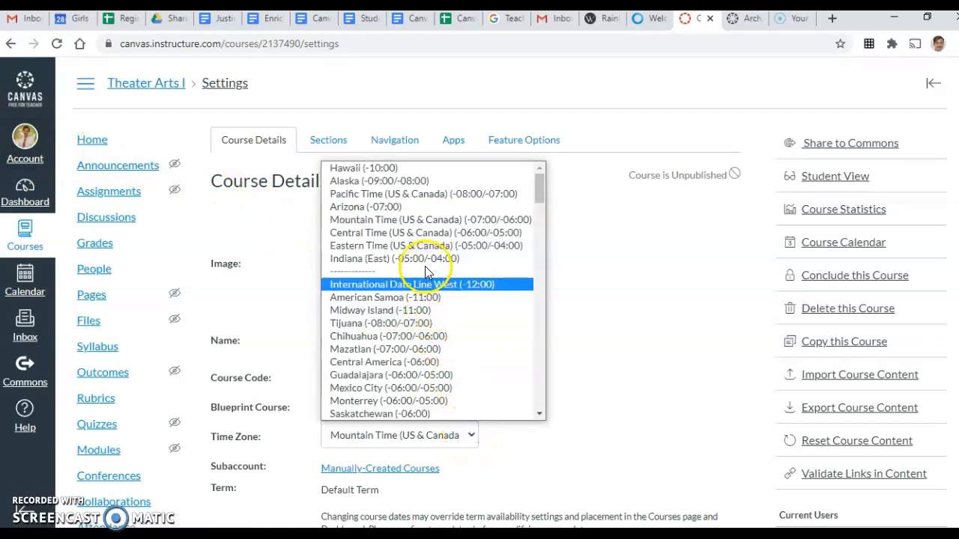
click(427, 246)
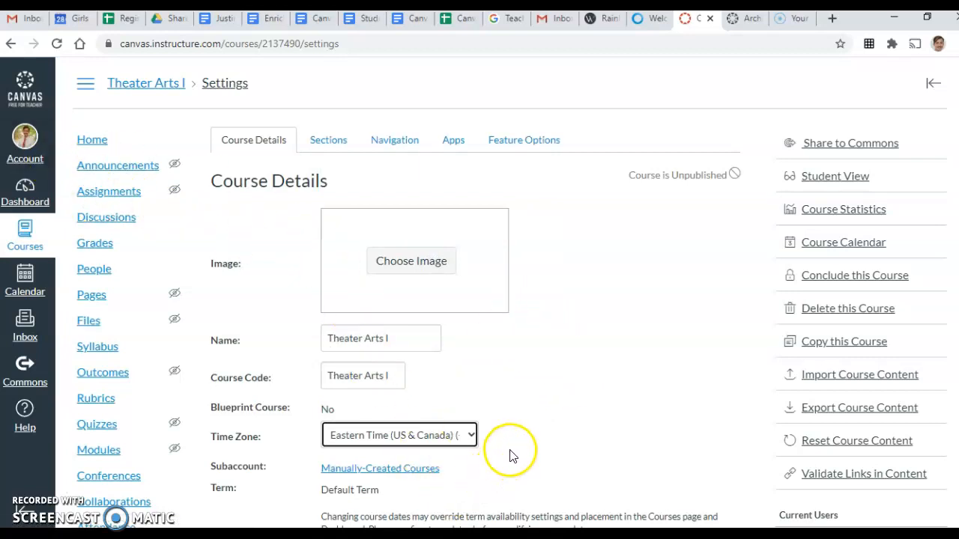
scroll(514, 452, down, 3)
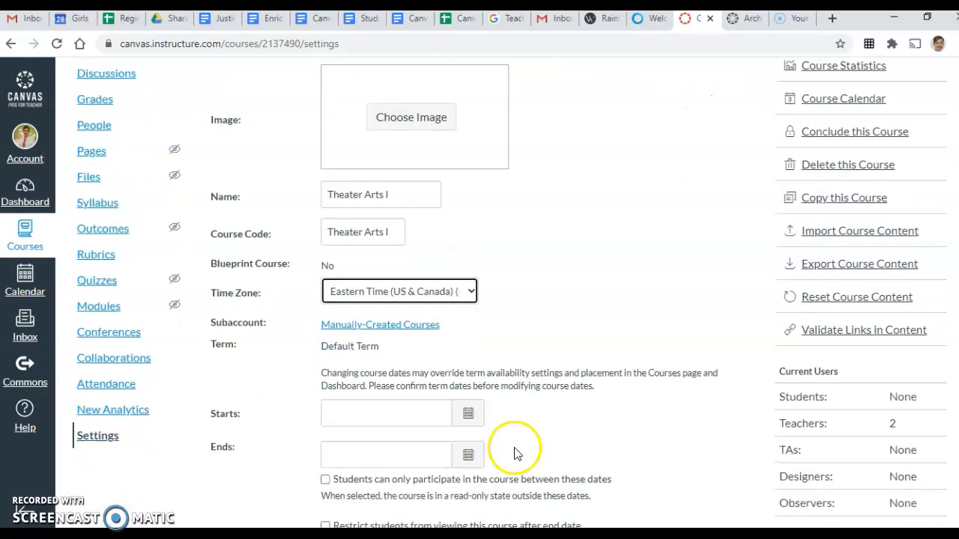
Set the course start date to Aug 17, 2020
click(470, 341)
click(480, 366)
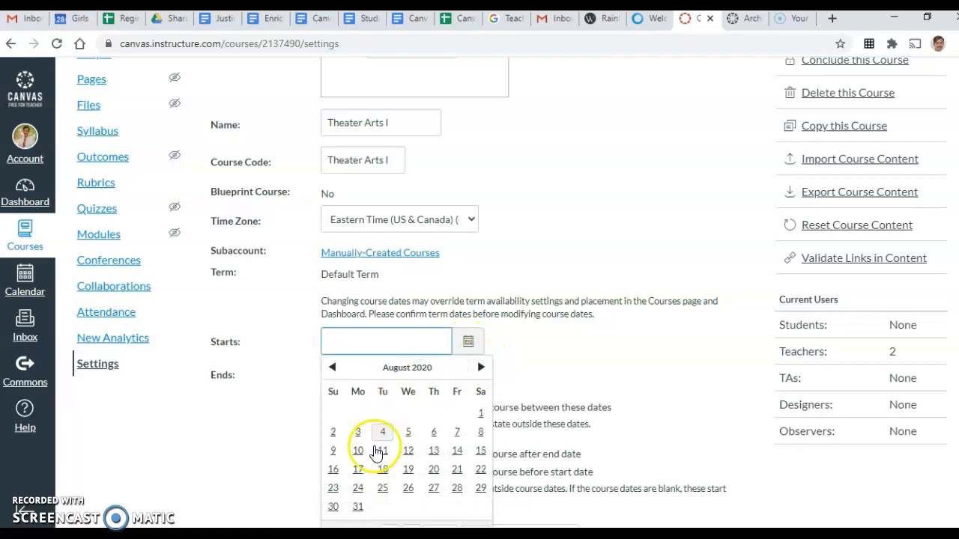
click(359, 472)
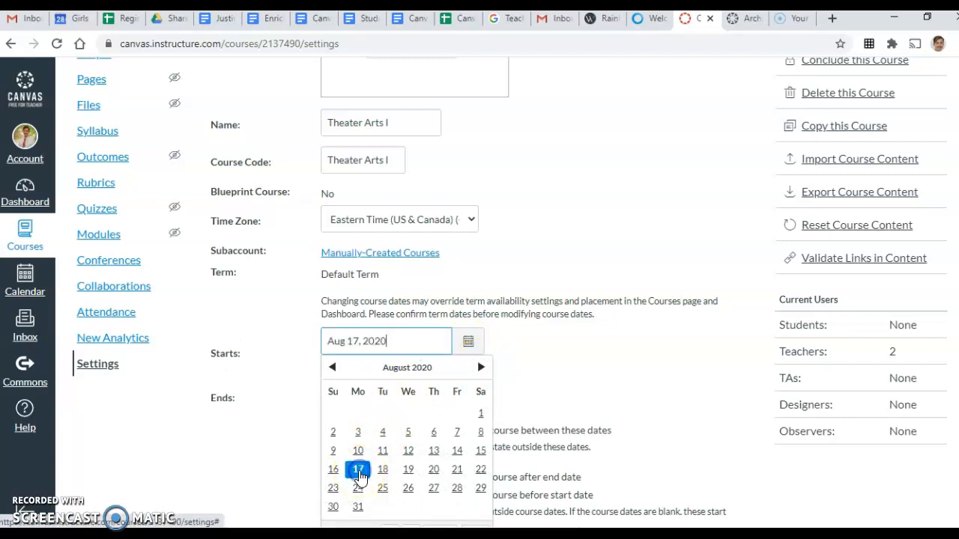
click(506, 372)
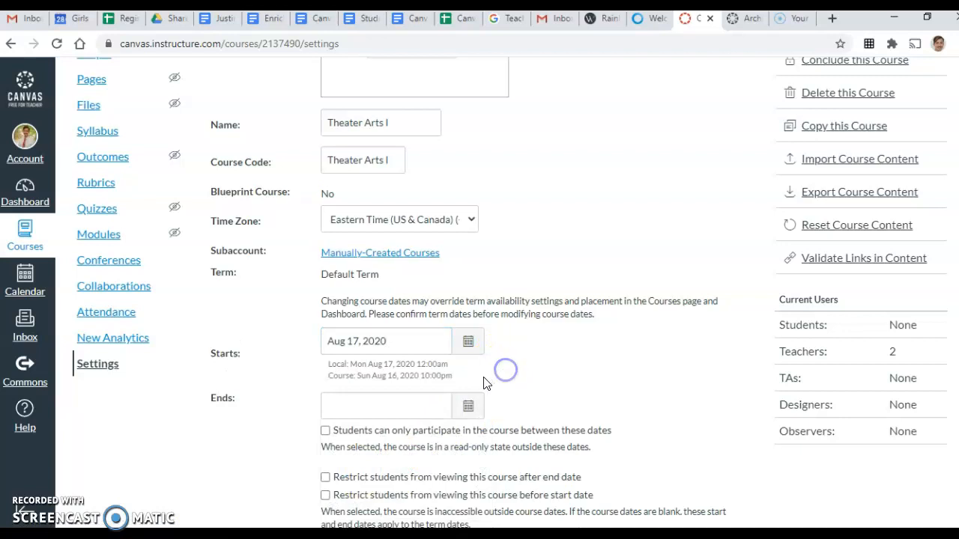
Set the course end date to Dec 18, 2020 12:00 am
click(465, 406)
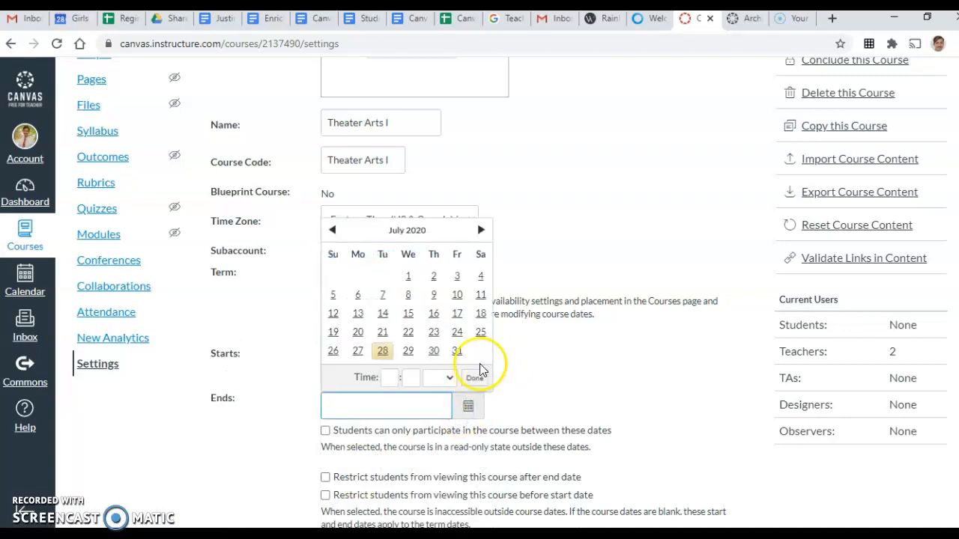
click(479, 230)
click(480, 230)
click(480, 230)
click(480, 231)
click(478, 230)
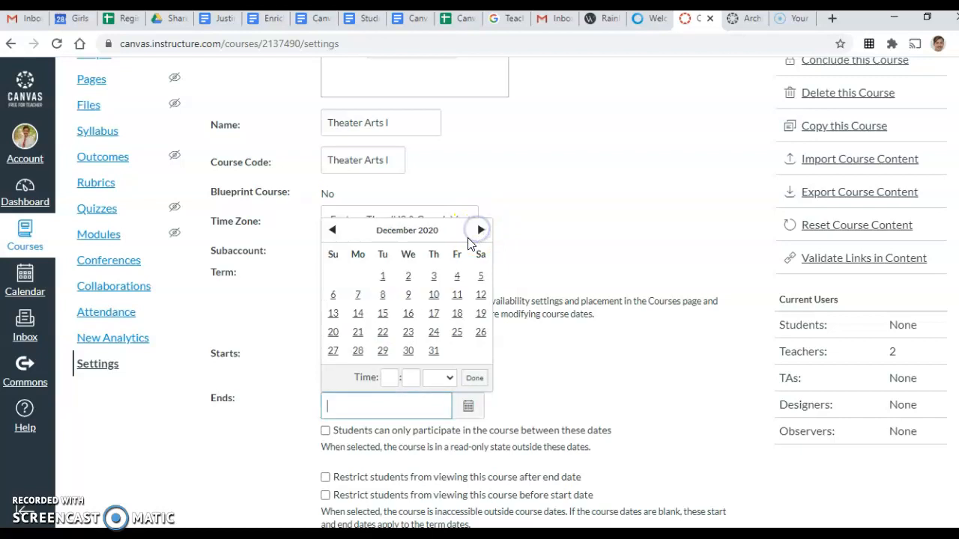
click(457, 319)
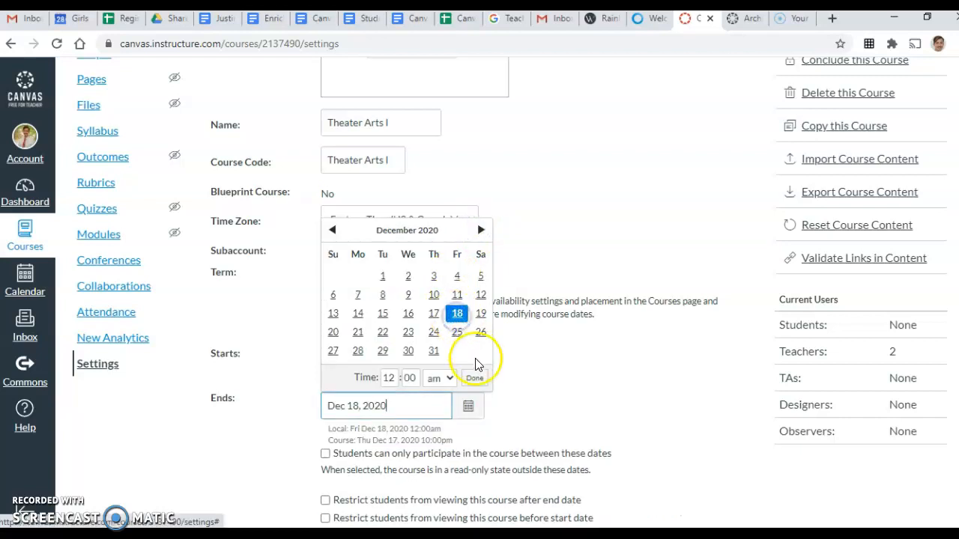
click(394, 395)
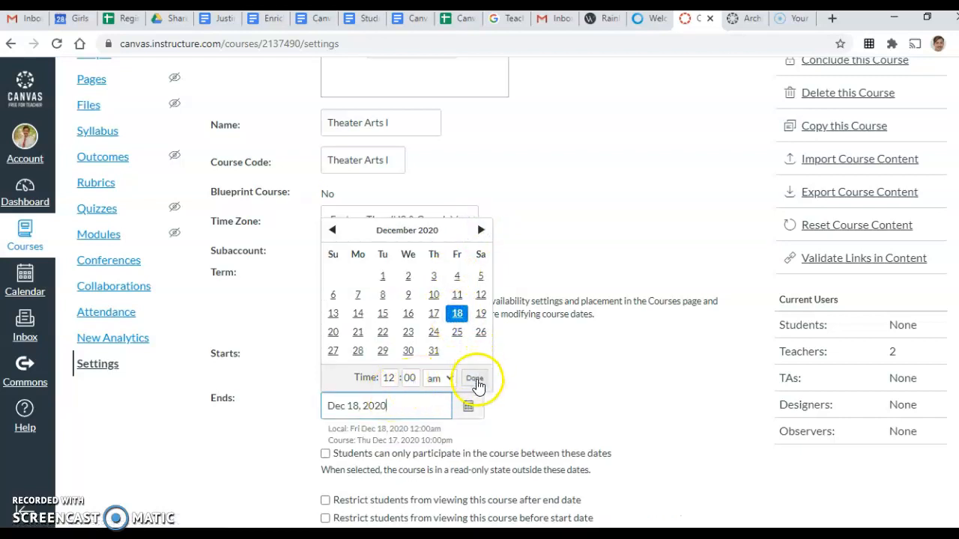
click(474, 378)
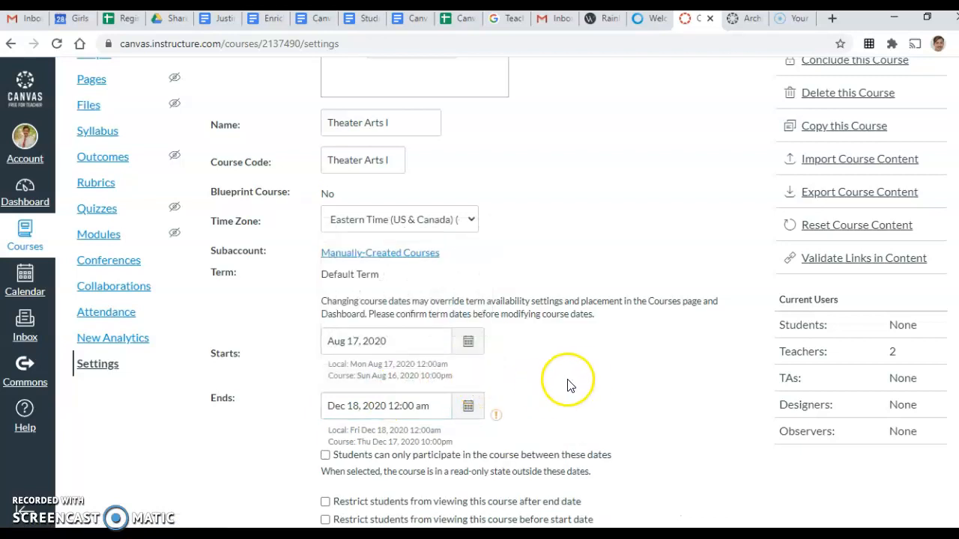
scroll(569, 385, down, 2)
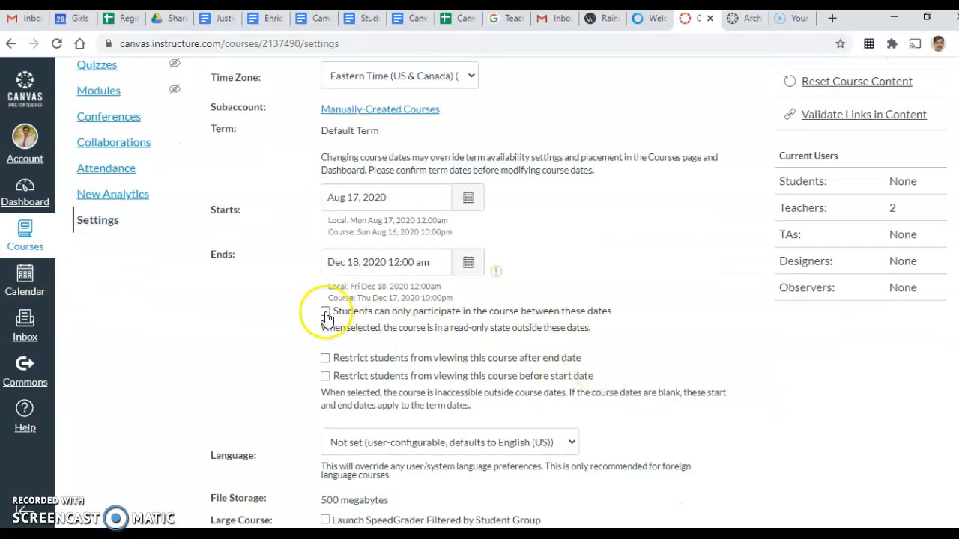
Restrict student participation to the period between the course start and end dates
click(279, 326)
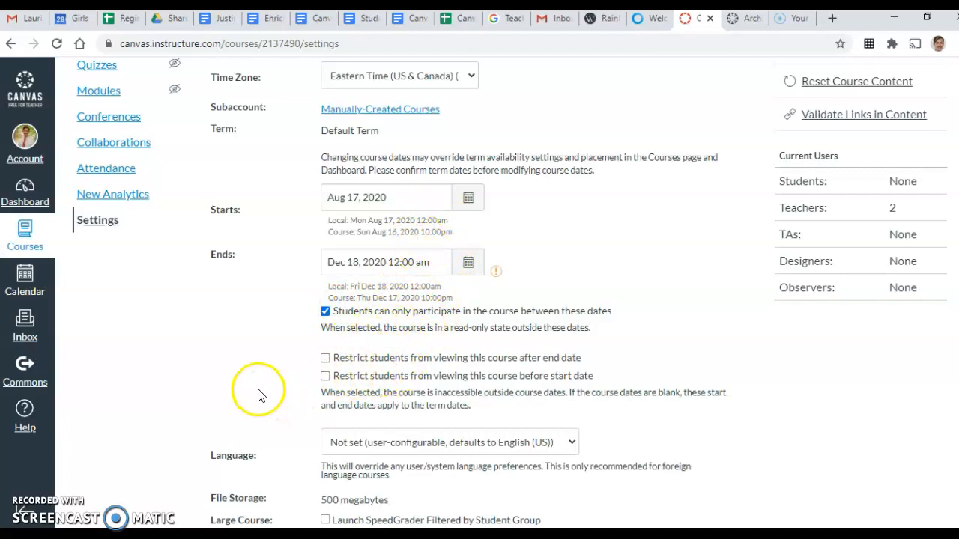
scroll(258, 395, down, 1)
scroll(258, 396, down, 1)
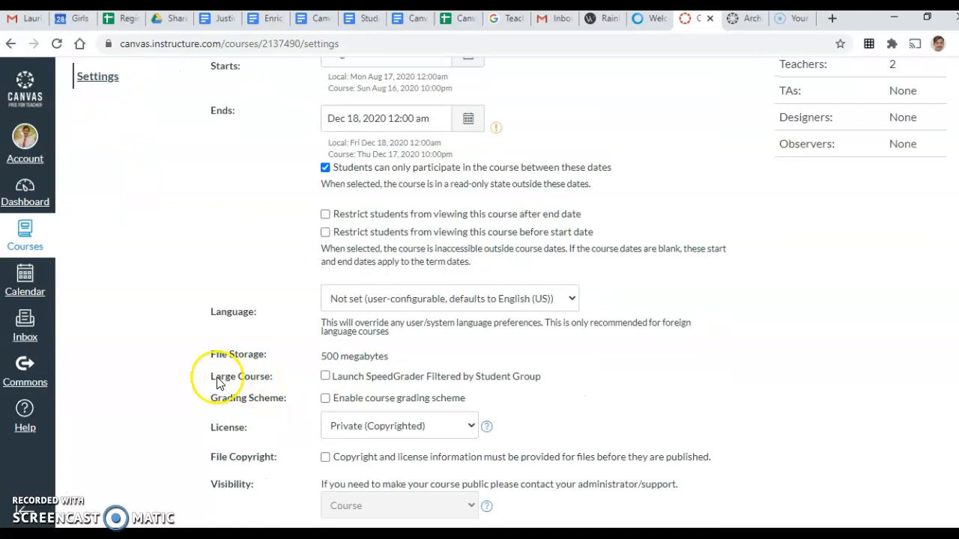
Enable the course grading scheme and display its default scheme
click(325, 401)
scroll(248, 384, down, 1)
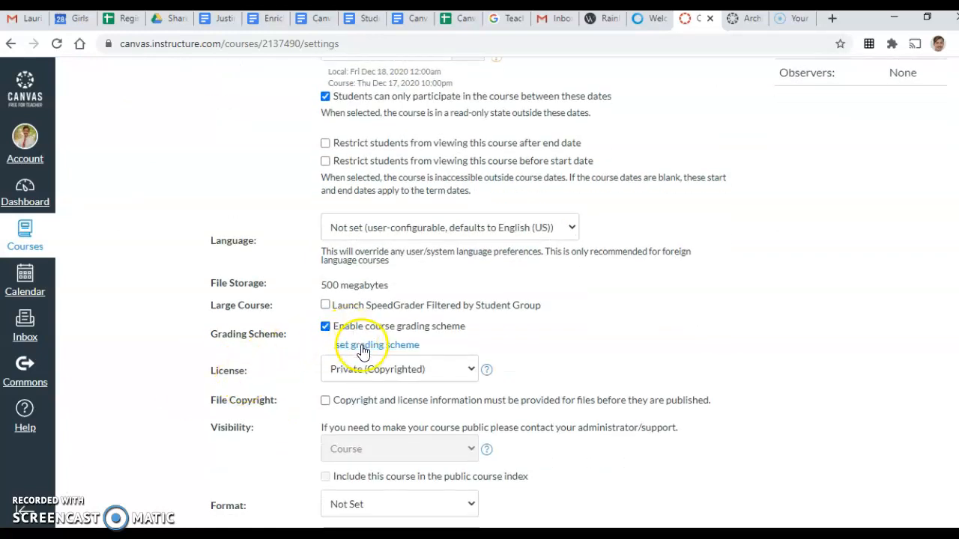
click(363, 346)
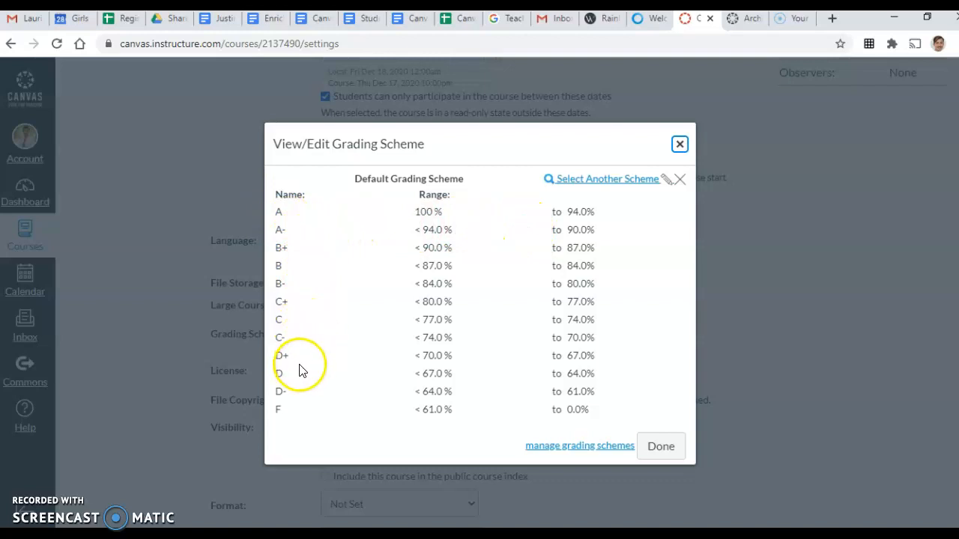
Edit the Default Grading Scheme: set A to 90% and B to 80%, and remove A-, B+ and B-
click(666, 182)
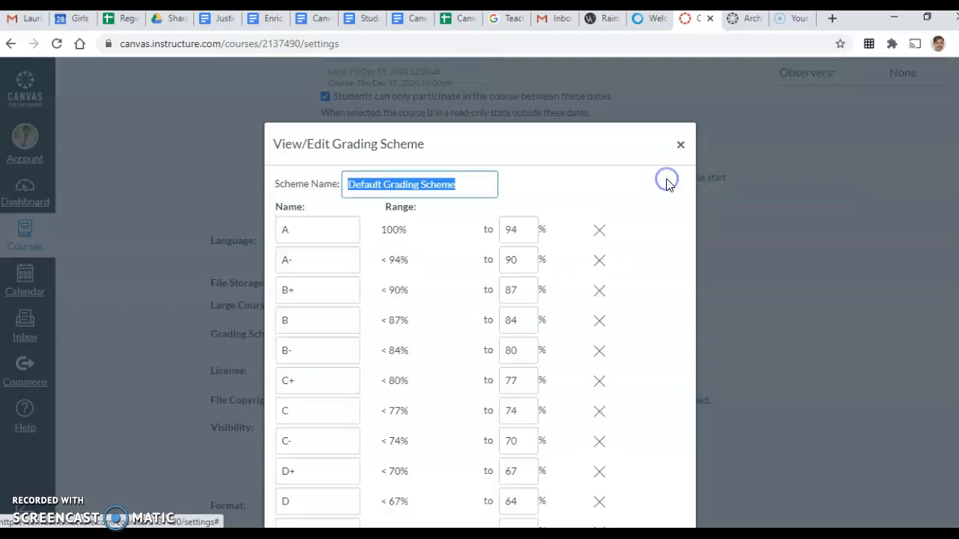
click(534, 234)
key(BackSpace)
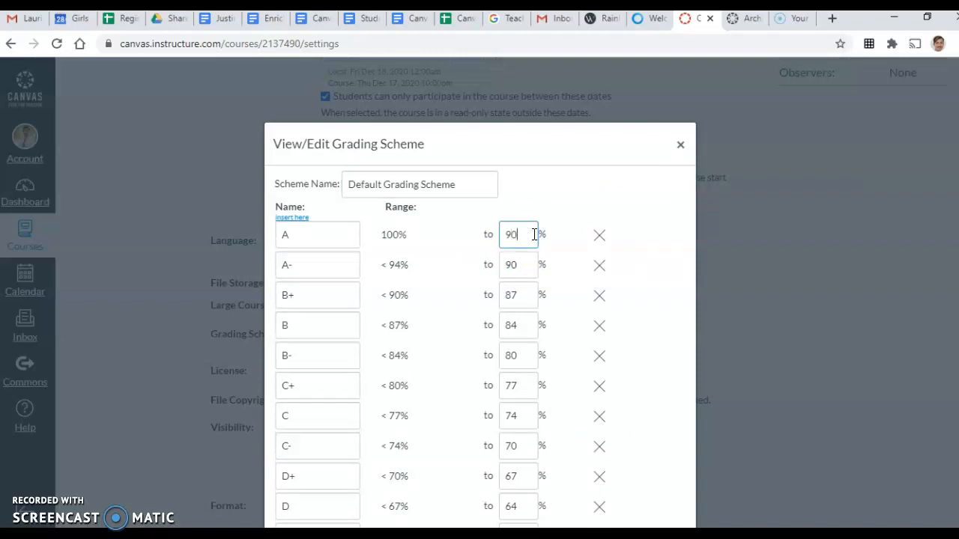
click(599, 275)
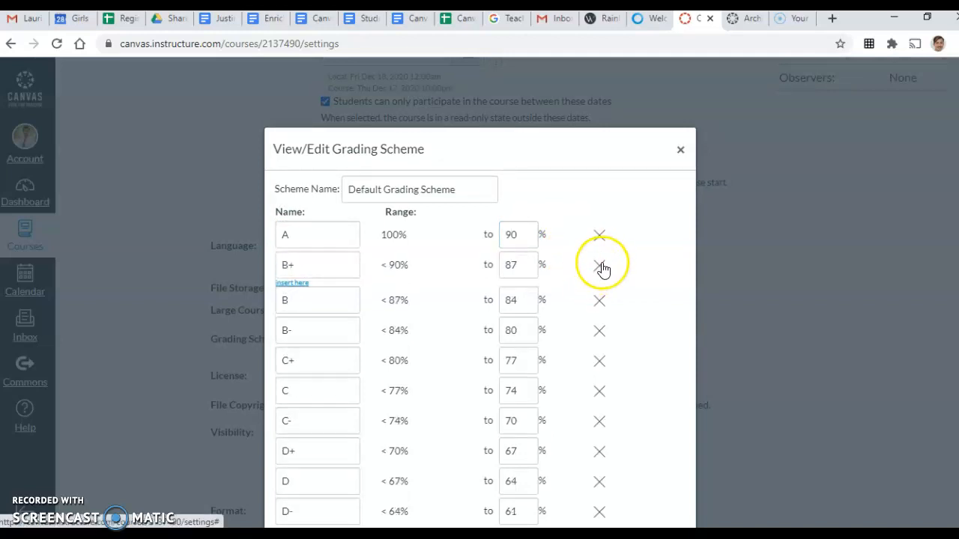
click(600, 265)
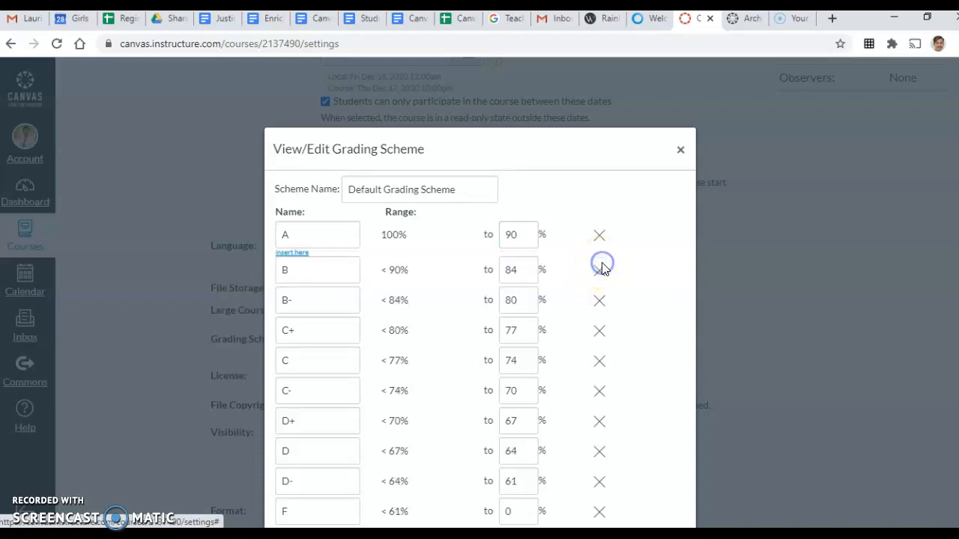
click(526, 270)
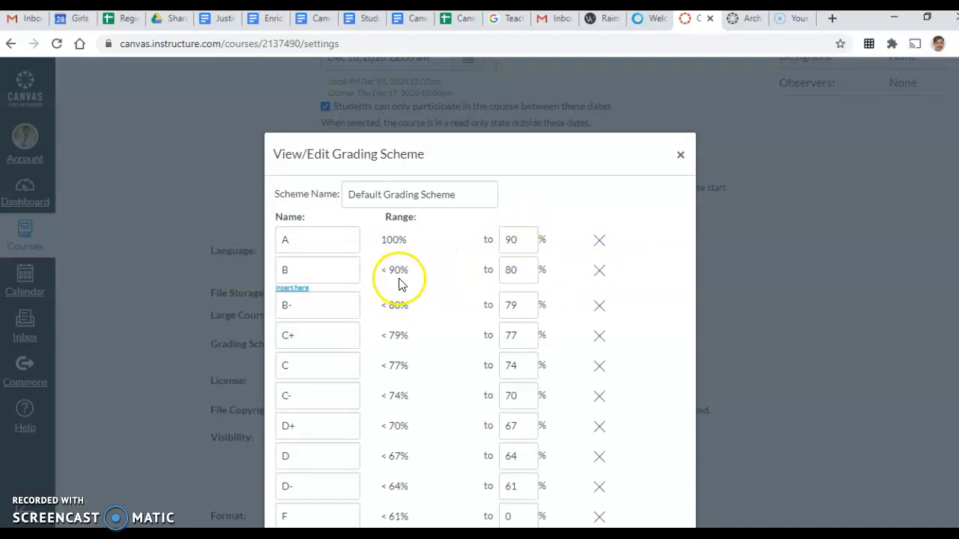
click(600, 310)
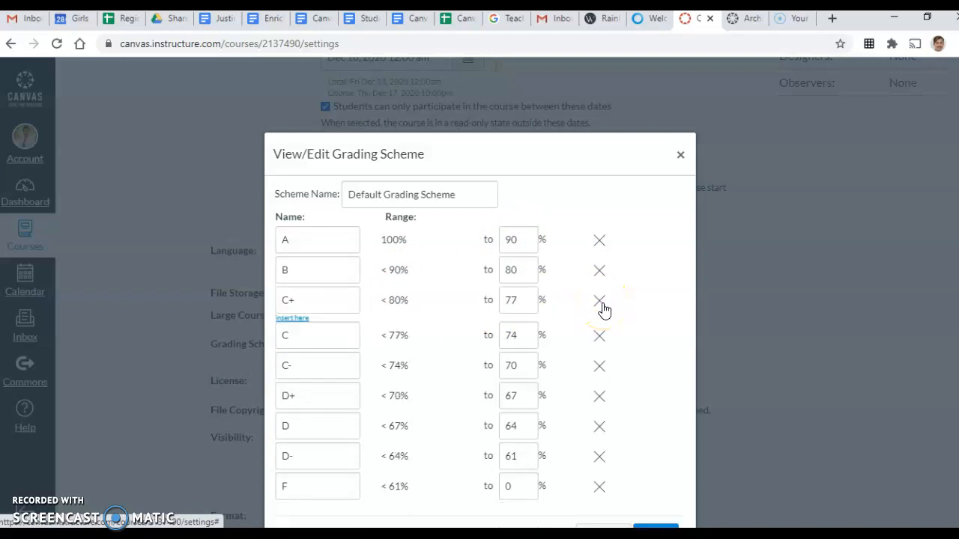
Set C to 70% and D to 60%, remove C+, C-, D+ and D-, and save the scheme
click(600, 301)
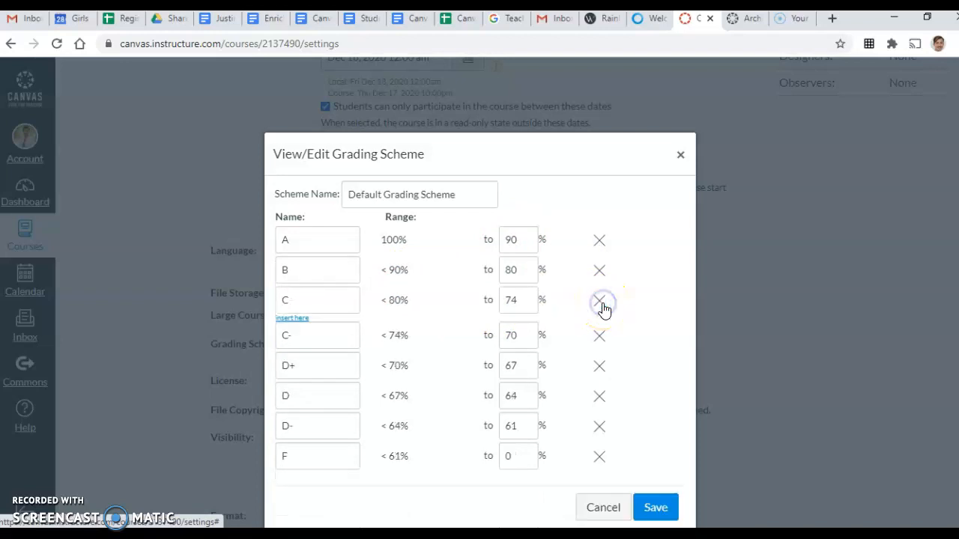
click(529, 311)
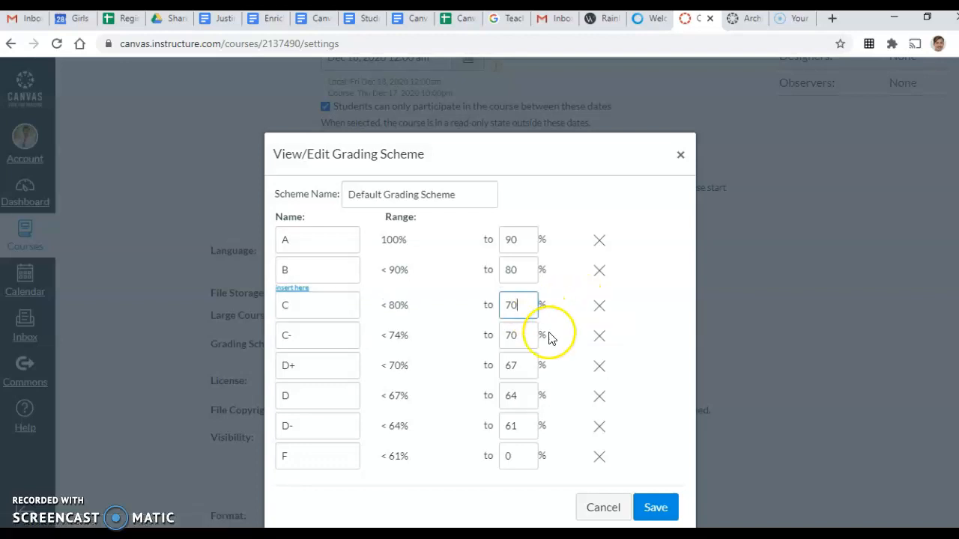
click(600, 338)
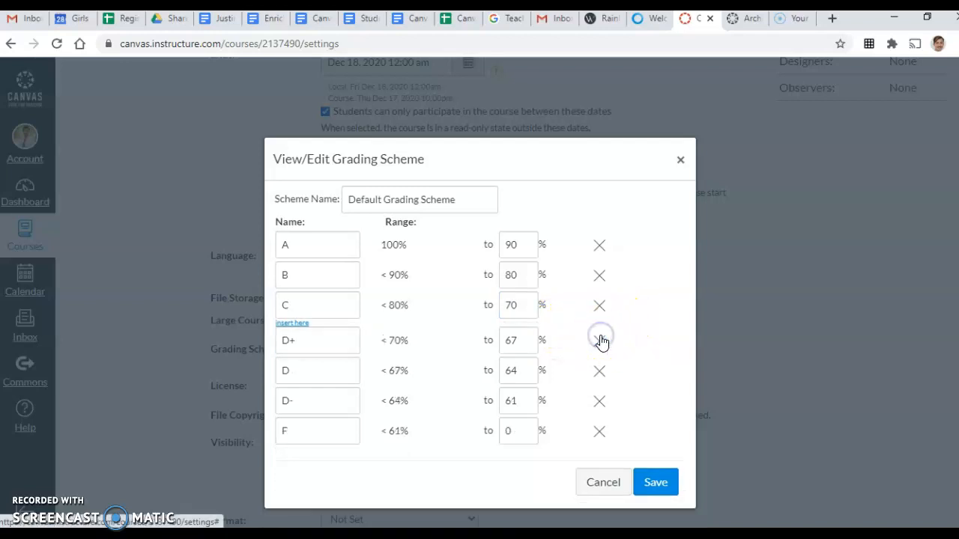
click(601, 341)
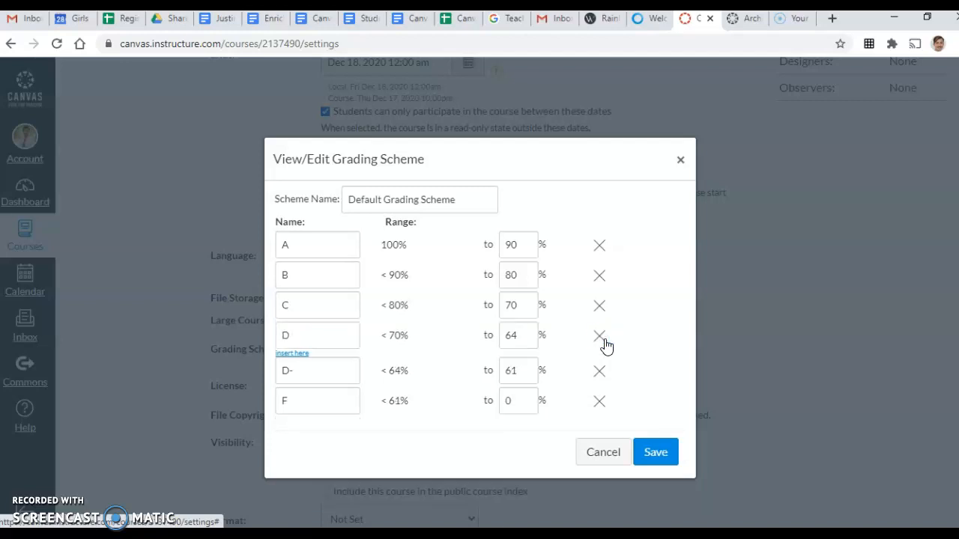
click(527, 339)
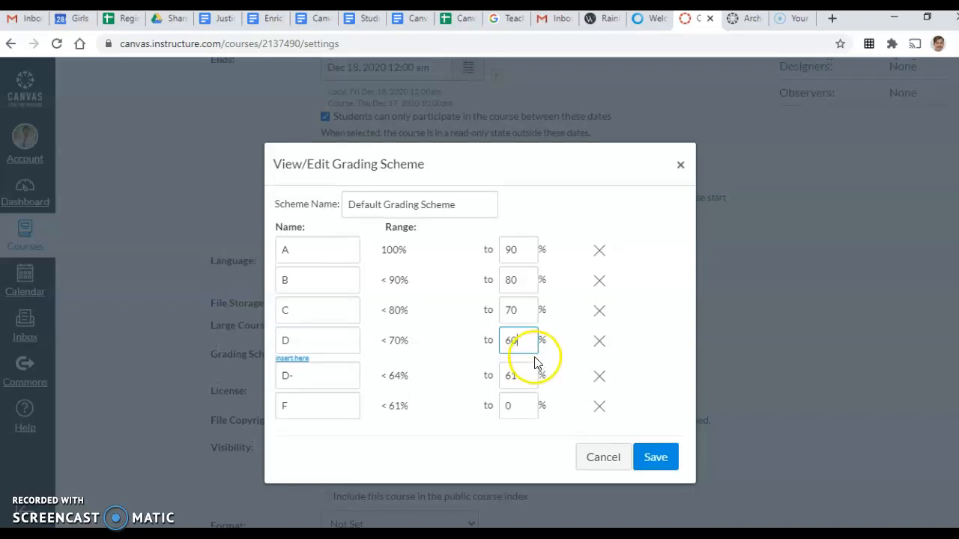
click(599, 372)
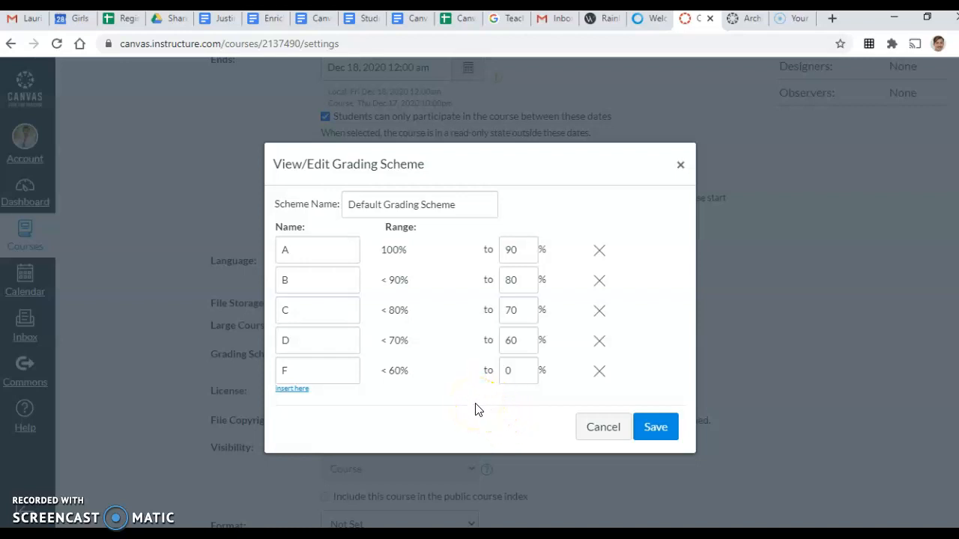
click(656, 428)
Save the course details with the grading scheme enabled, then go to the Sections settings
click(662, 343)
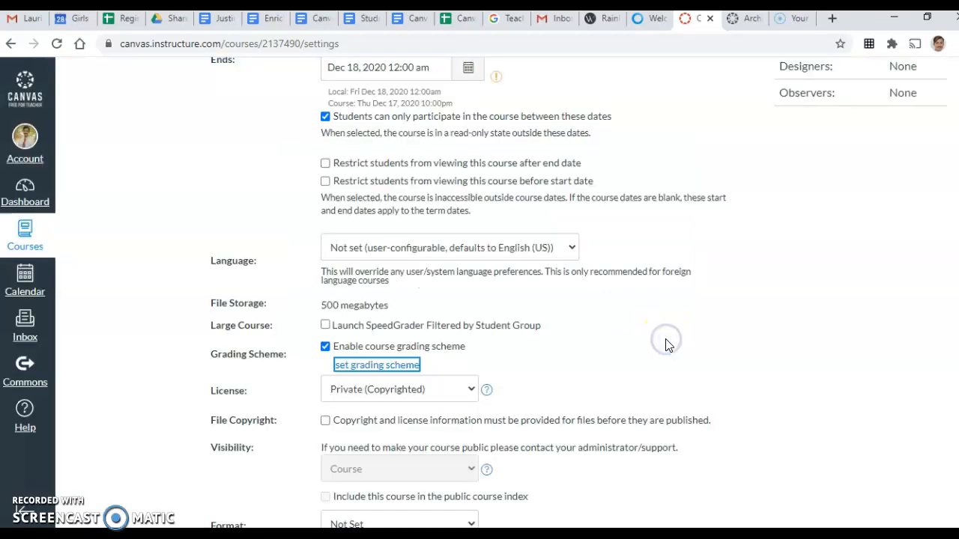
click(382, 349)
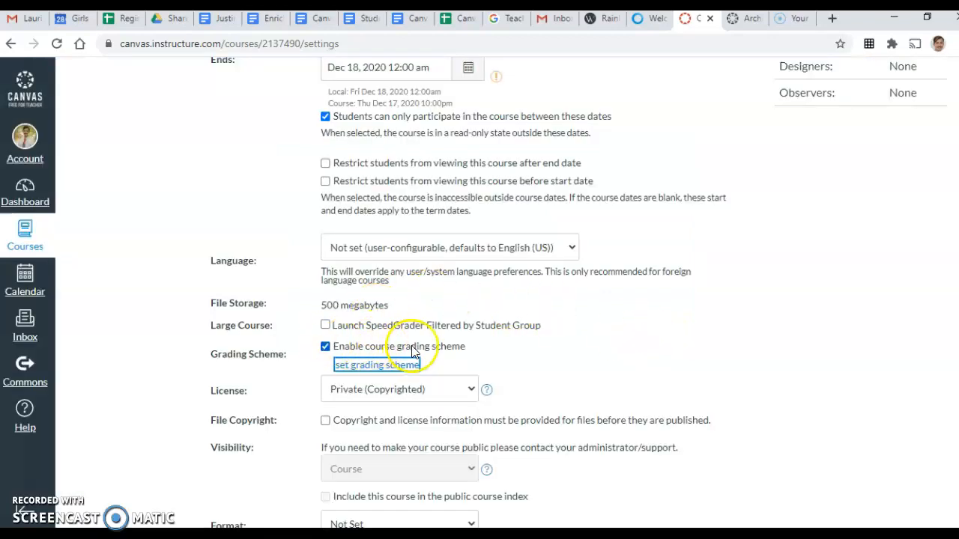
scroll(609, 398, down, 2)
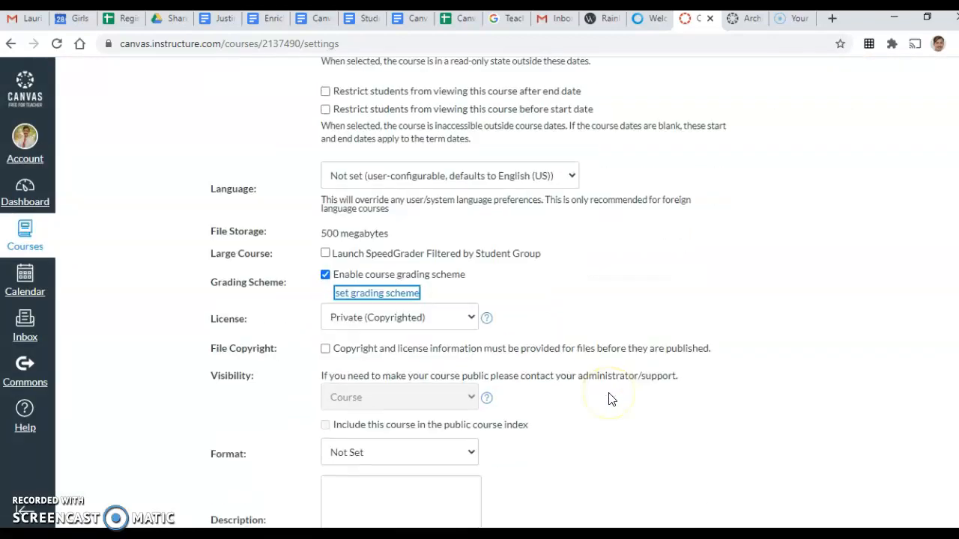
scroll(609, 400, down, 2)
click(640, 402)
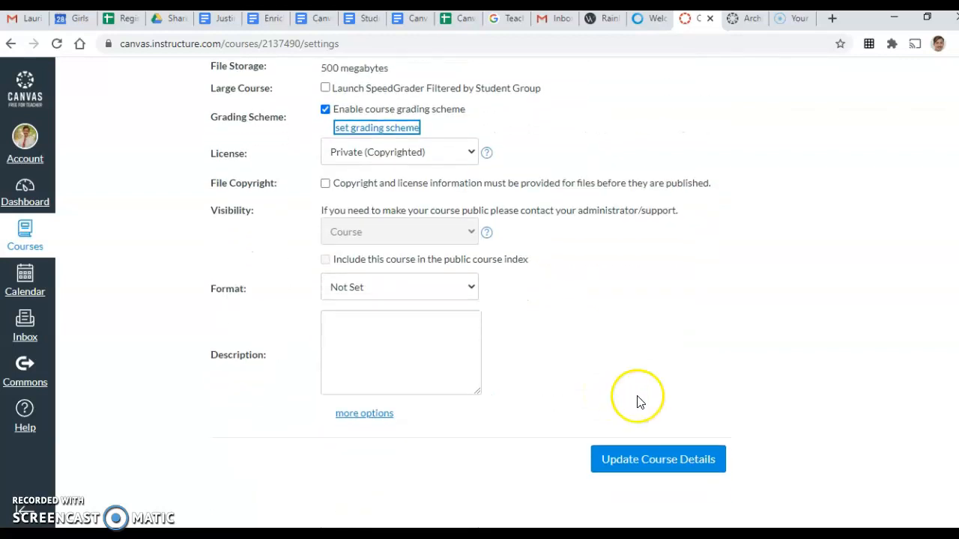
click(675, 460)
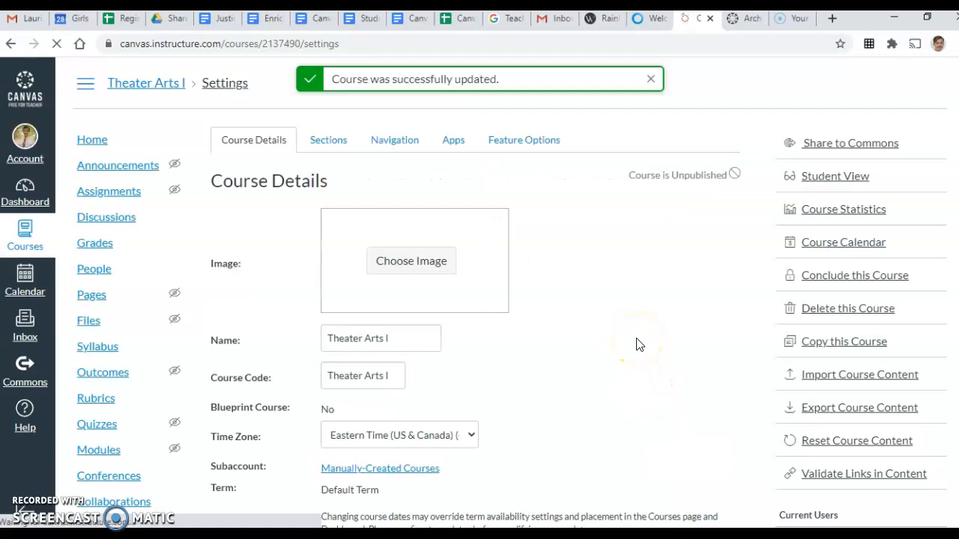
click(332, 141)
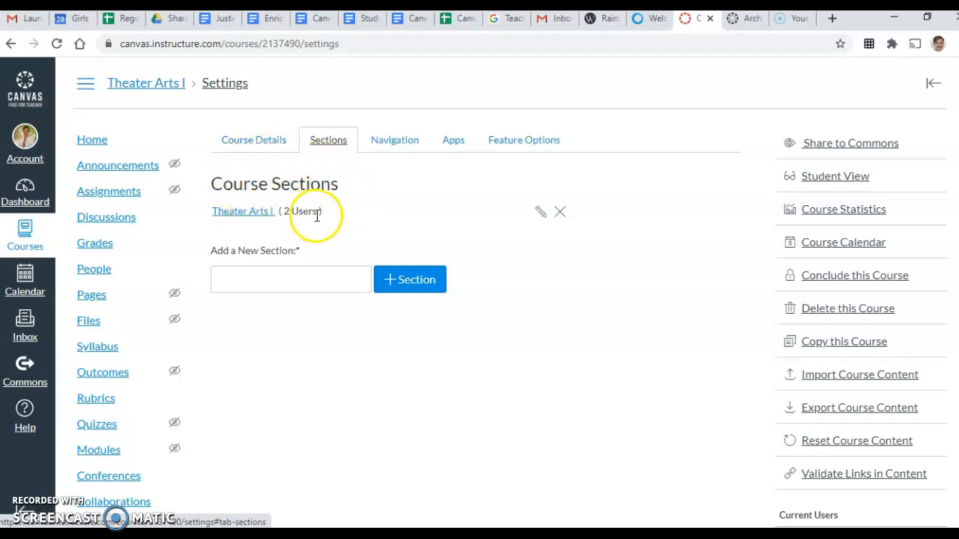
In Navigation, hide New Analytics, Attendance, Collaborations, Conferences and Quizzes
click(383, 145)
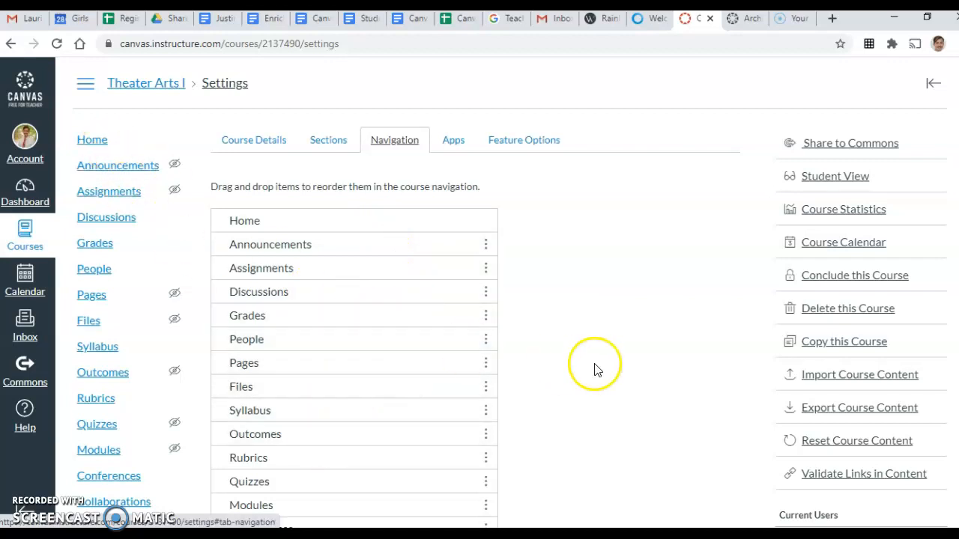
scroll(595, 367, down, 2)
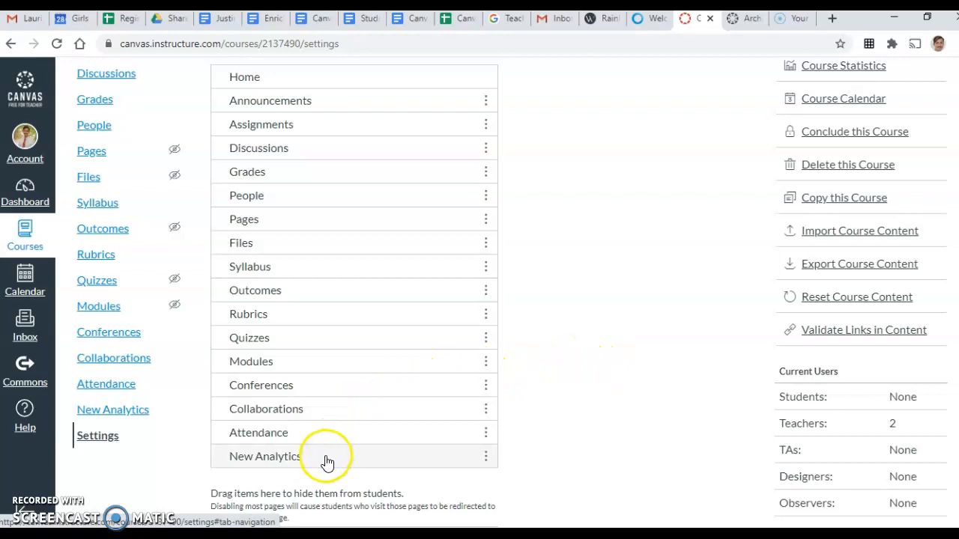
drag(326, 462, 328, 514)
drag(299, 436, 293, 483)
drag(305, 414, 295, 462)
drag(295, 390, 289, 434)
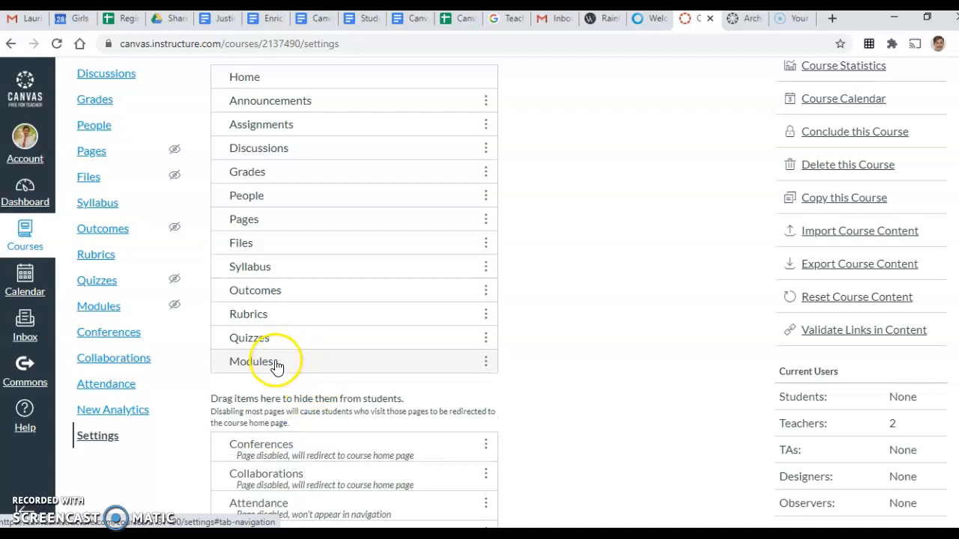
drag(289, 339, 273, 406)
Hide Outcomes, Files, Pages and People, and move Modules above Rubrics and Syllabus
drag(291, 293, 275, 382)
drag(291, 247, 281, 352)
drag(300, 229, 299, 340)
drag(307, 191, 278, 336)
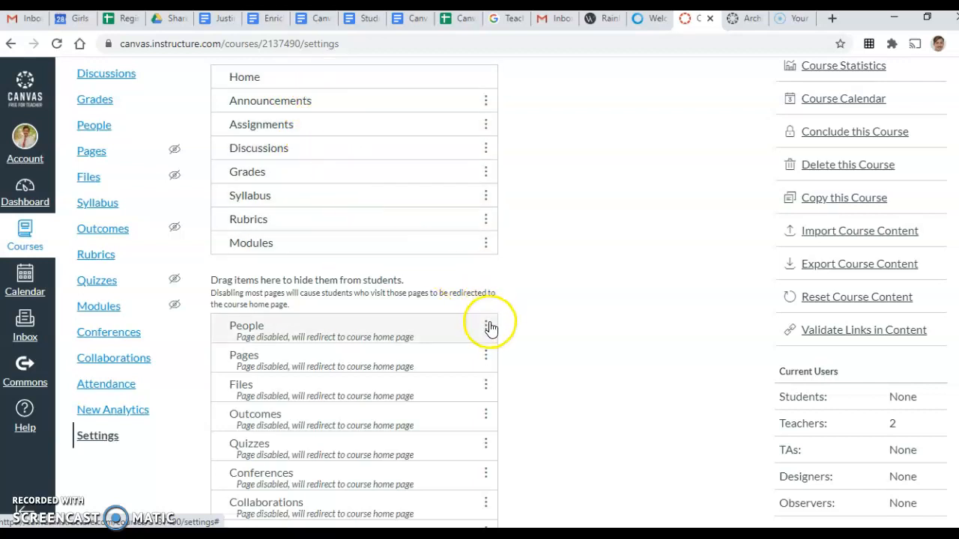
scroll(443, 327, down, 3)
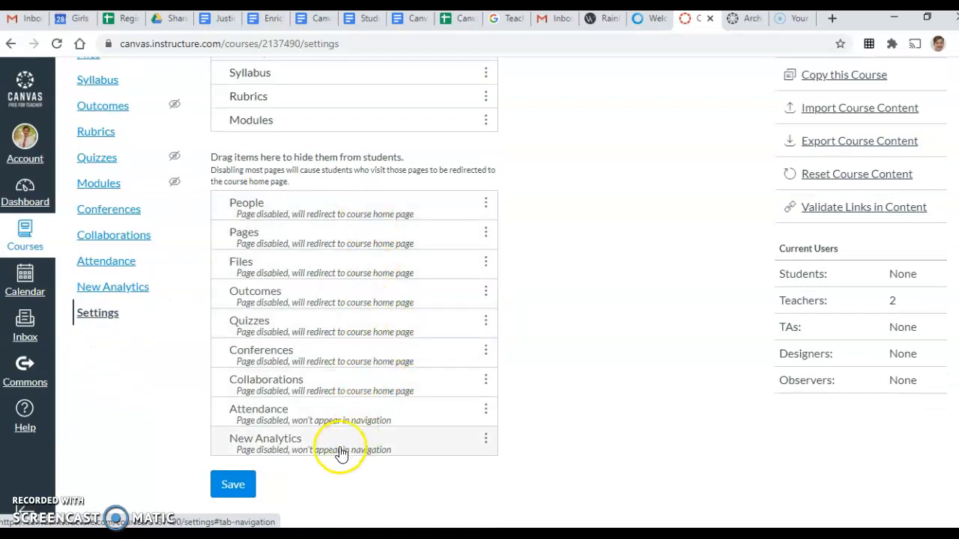
scroll(535, 391, up, 3)
scroll(537, 393, up, 2)
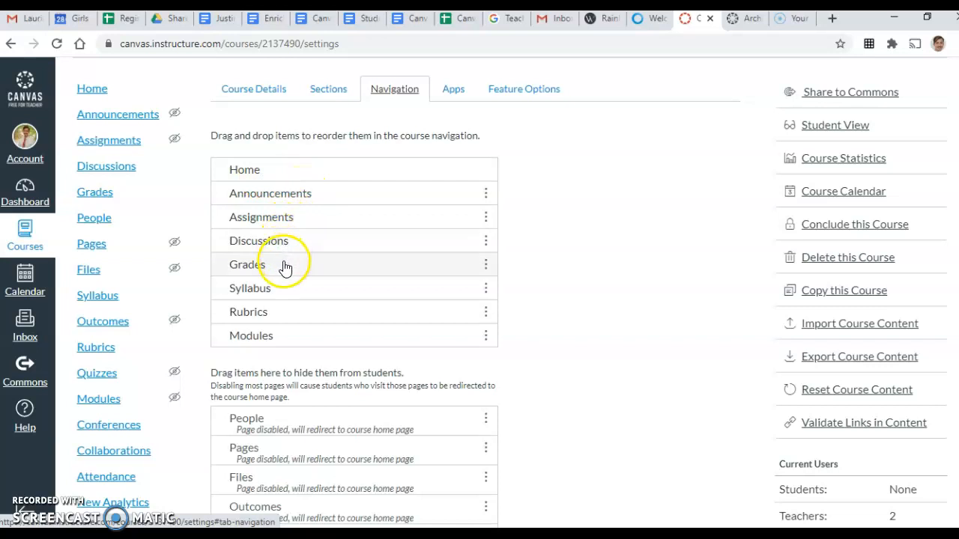
mouse_move(284, 339)
mouse_down()
mouse_move(301, 289)
mouse_move(281, 342)
mouse_up()
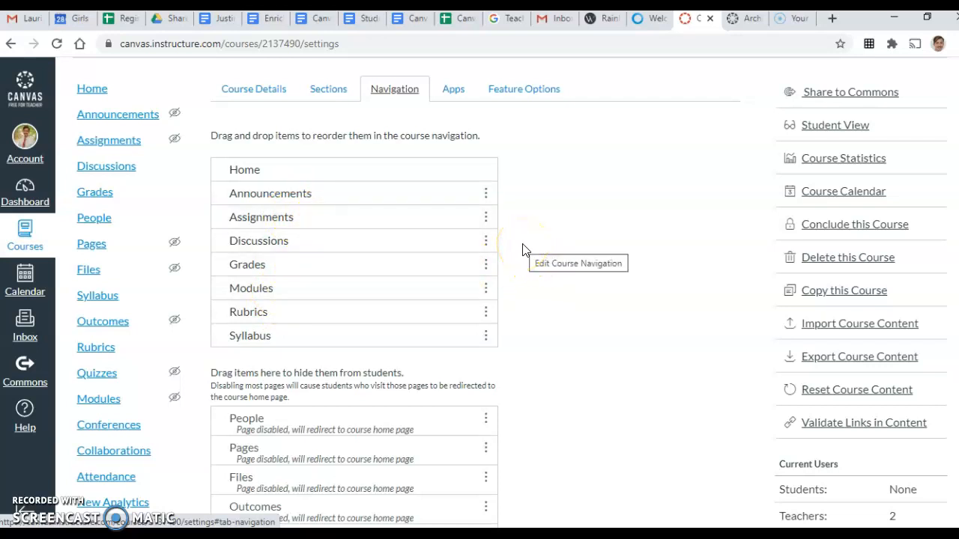
Browse the course's External Apps list
click(461, 95)
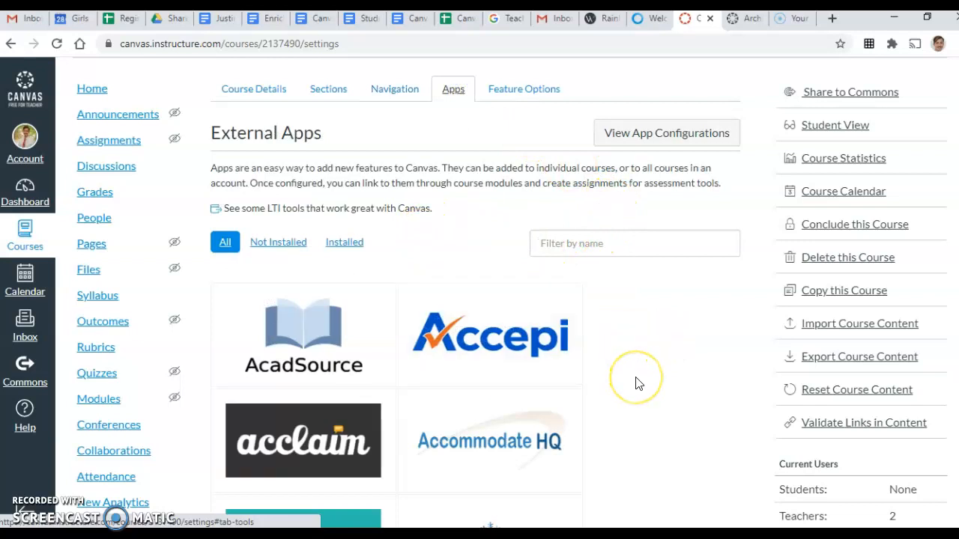
scroll(638, 383, down, 1)
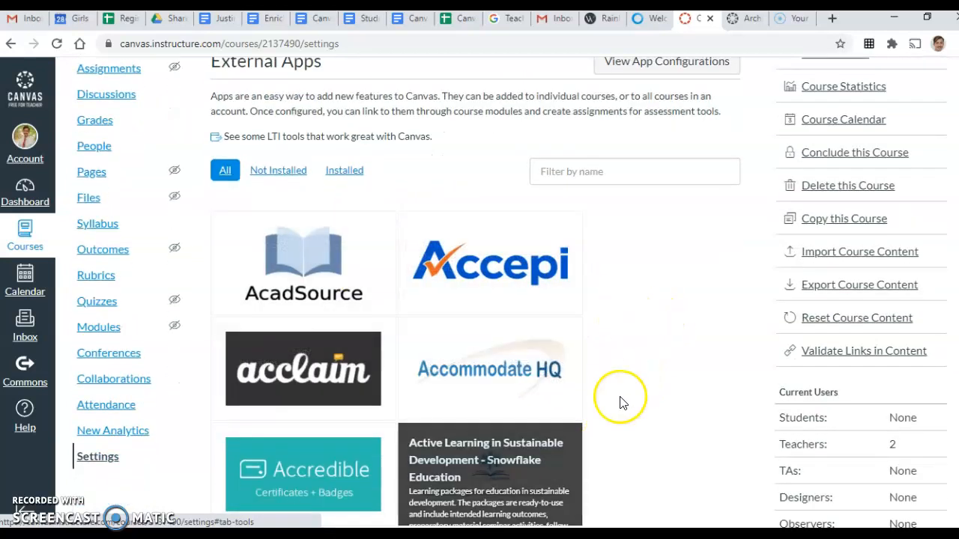
scroll(672, 358, up, 2)
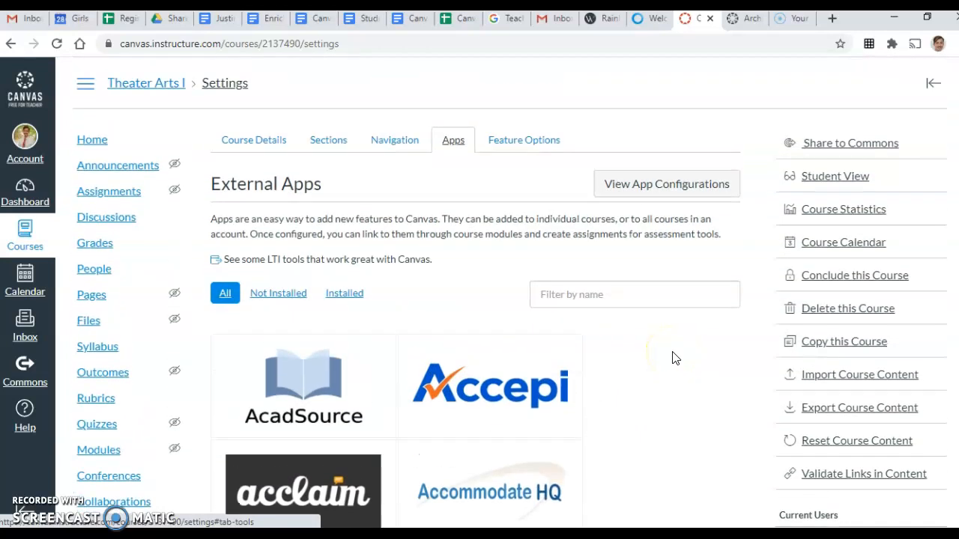
Review the Feature Options list, including ePub Exporting and Mastery Paths
click(508, 144)
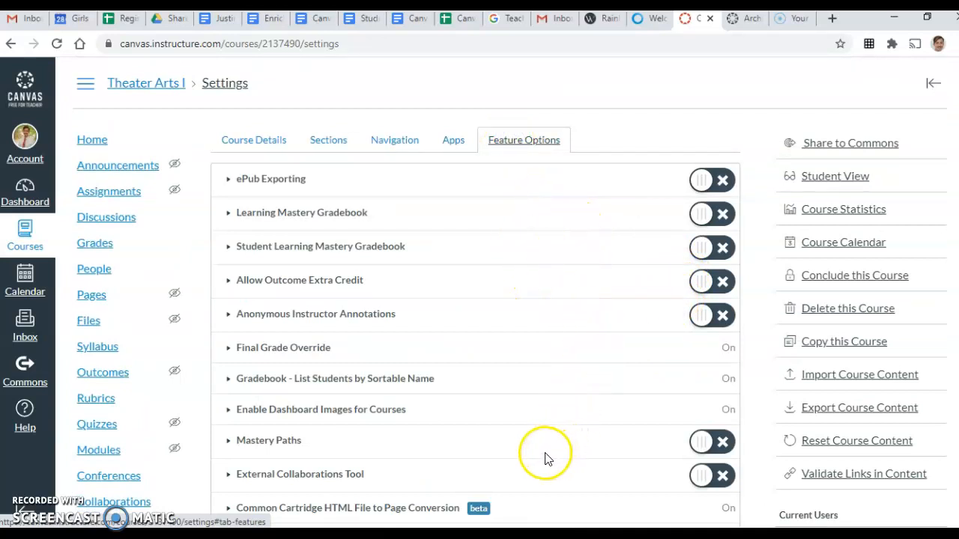
scroll(517, 373, down, 5)
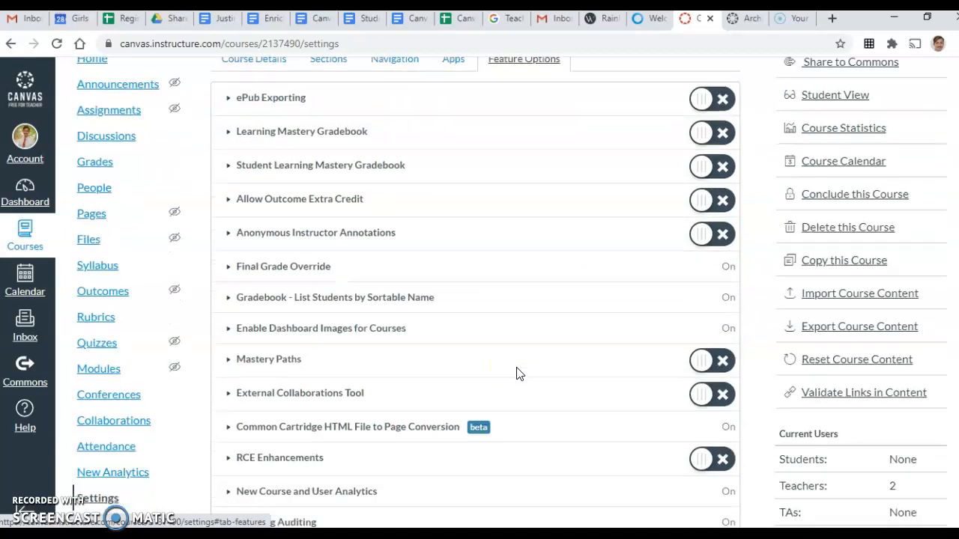
scroll(516, 375, up, 3)
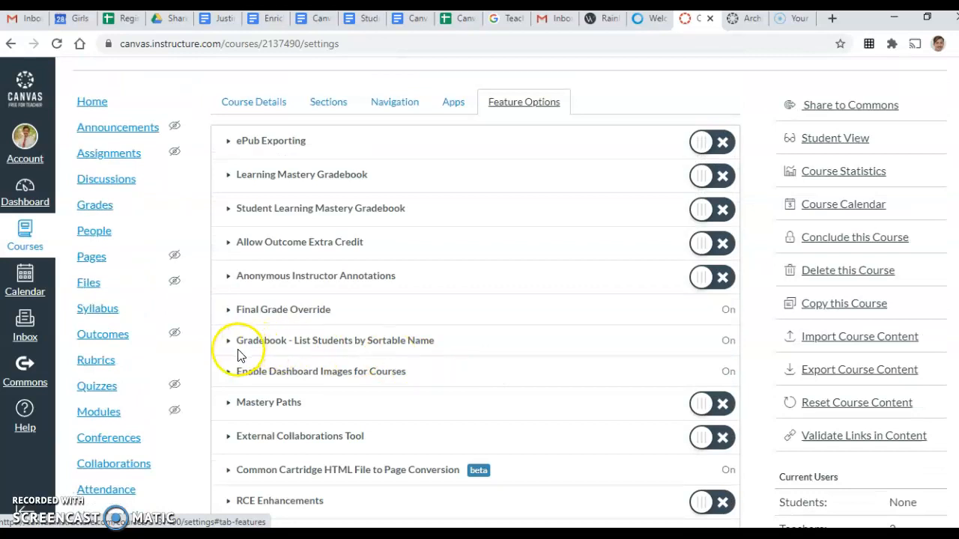
scroll(171, 476, down, 2)
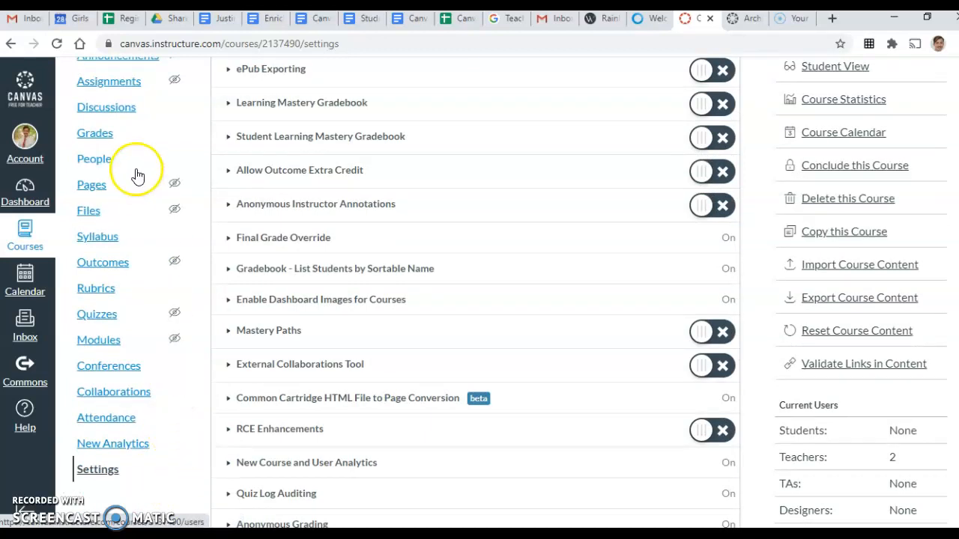
On the course People page, start adding a person by entering their e-mail address
click(98, 159)
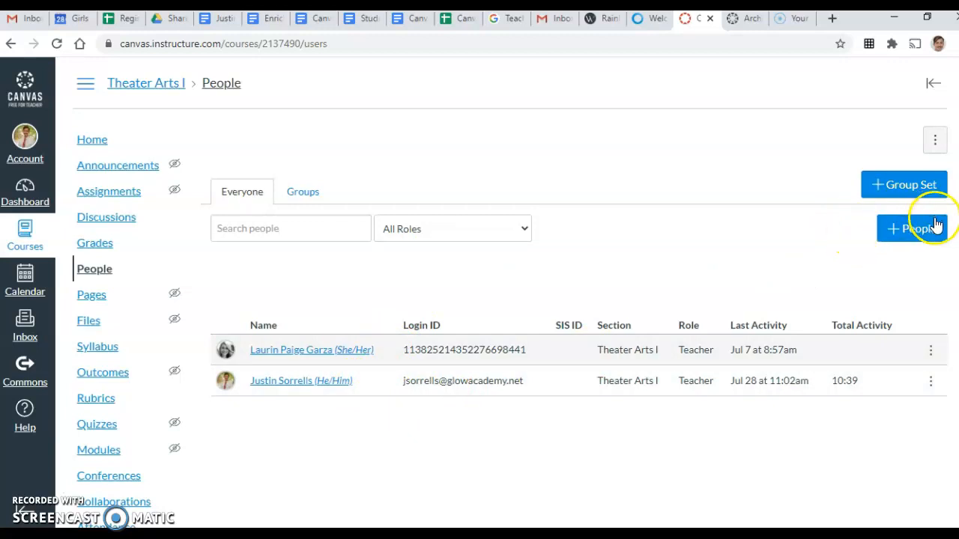
click(909, 237)
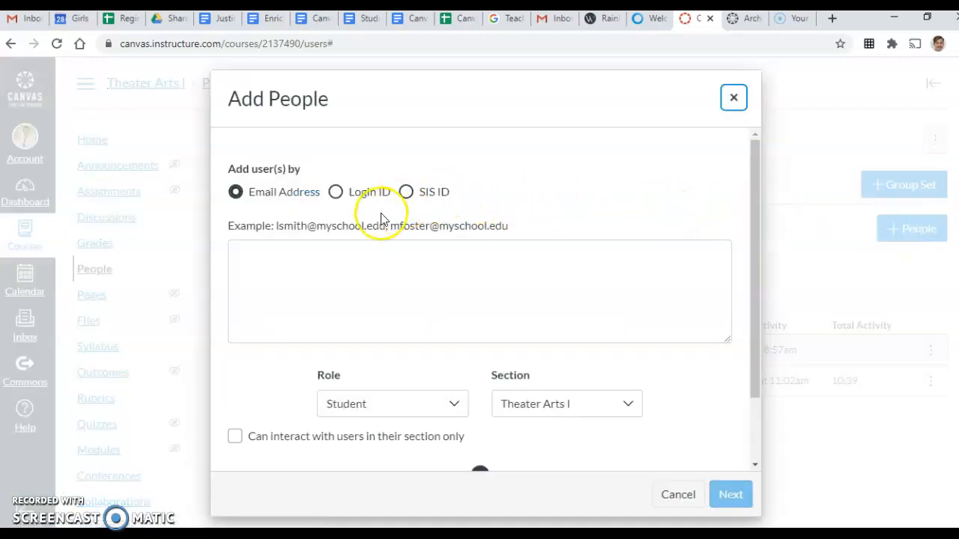
click(307, 251)
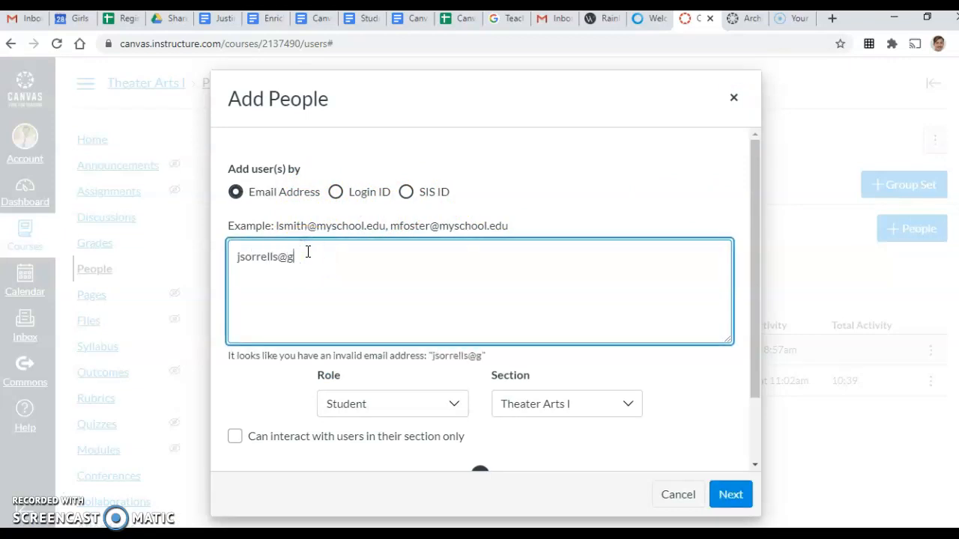
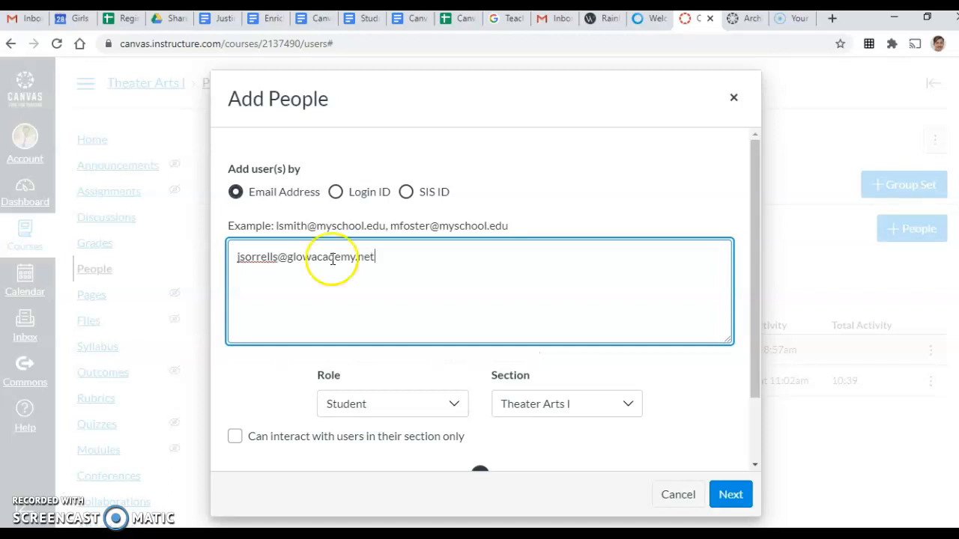
Choose the Designer role, then close the add-people form without sending
click(458, 405)
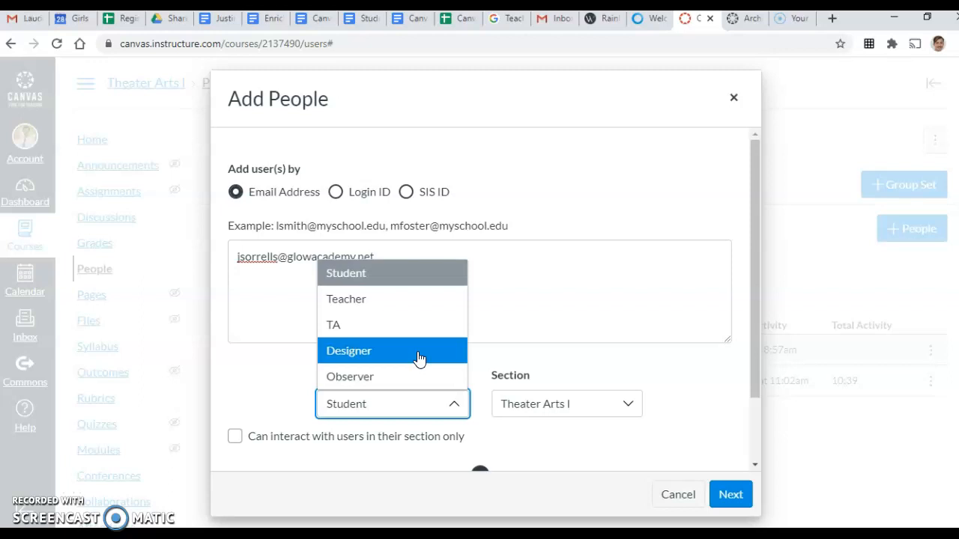
click(418, 352)
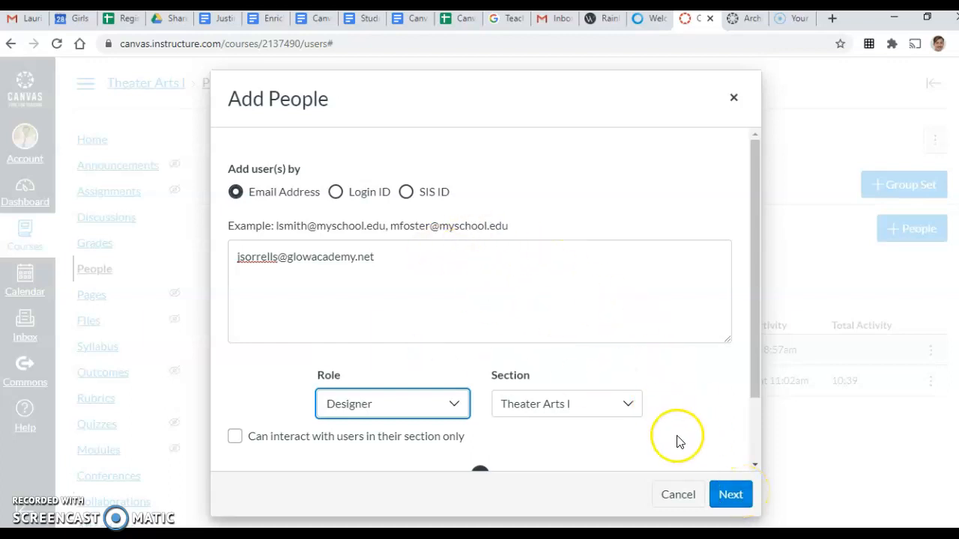
scroll(678, 438, down, 2)
click(736, 100)
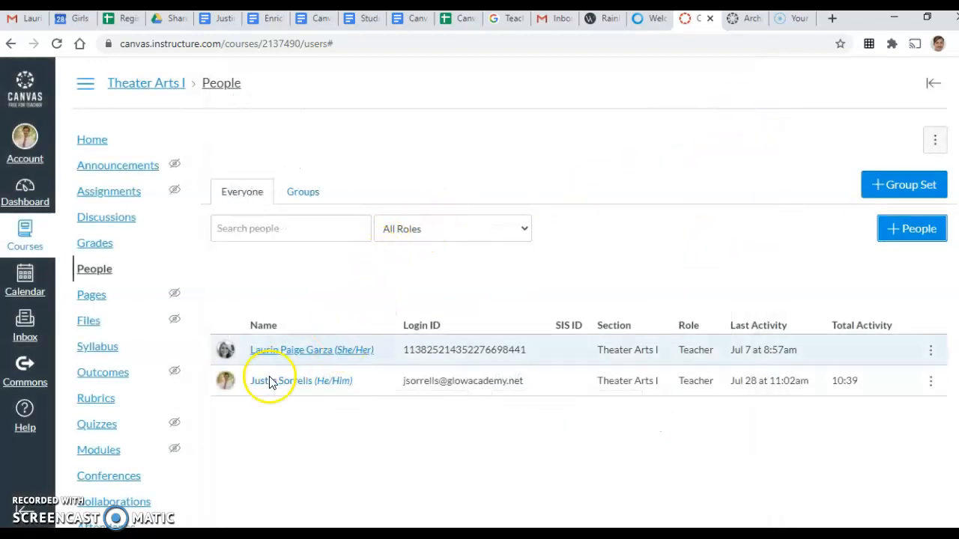